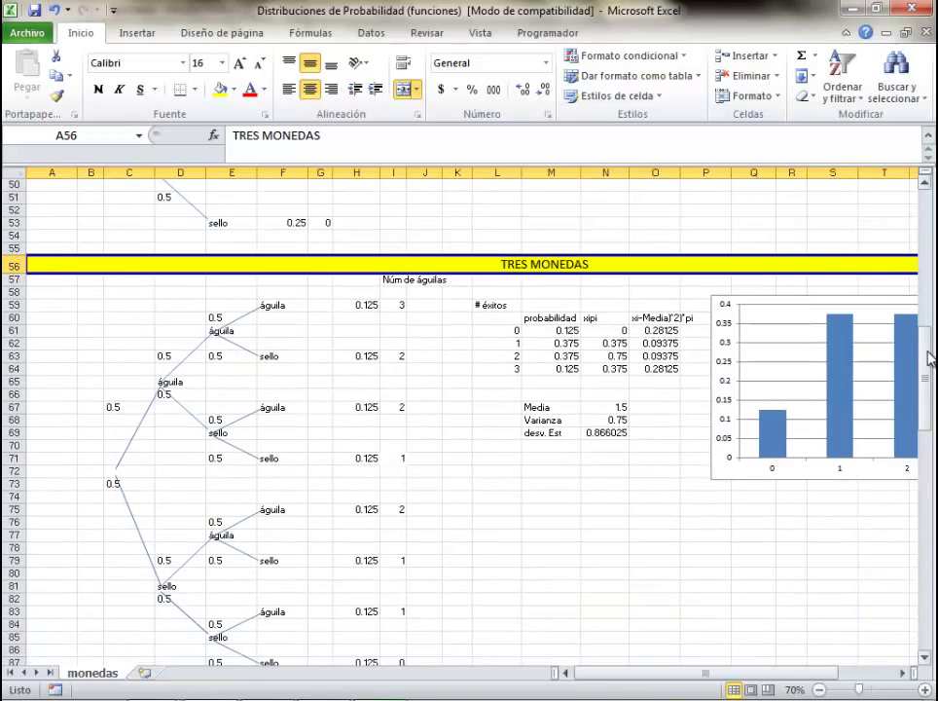
- Move the one-coin bar chart closer to its table so that it starts in column O
{"action": "left_click_drag", "start_coordinate": [932, 362], "coordinate": [927, 275]}
{"action": "left_click", "coordinate": [837, 335]}
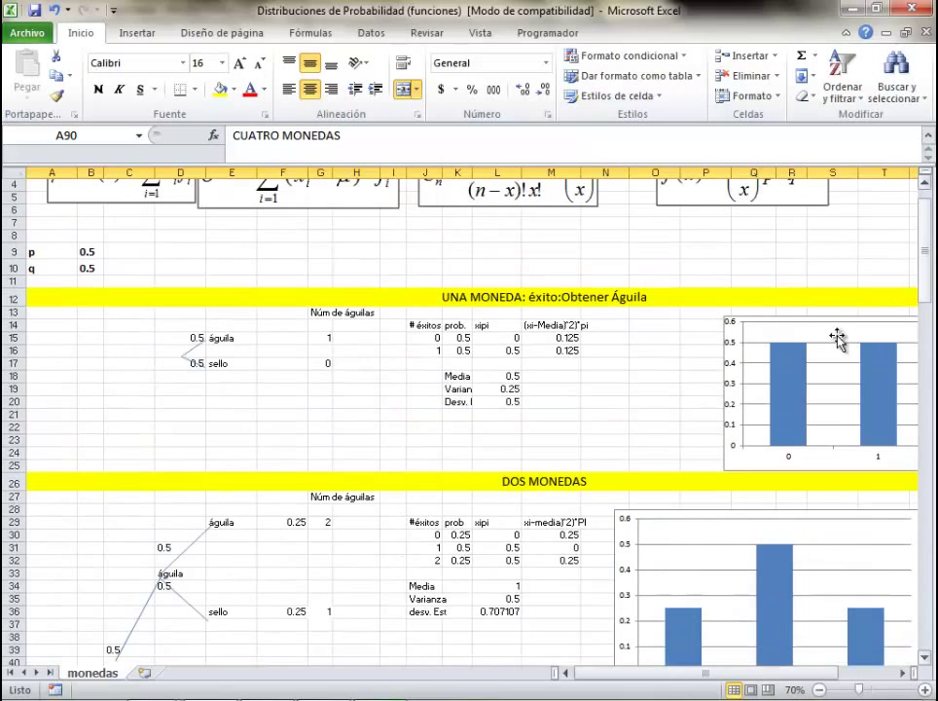
{"action": "left_click_drag", "start_coordinate": [761, 324], "coordinate": [687, 321]}
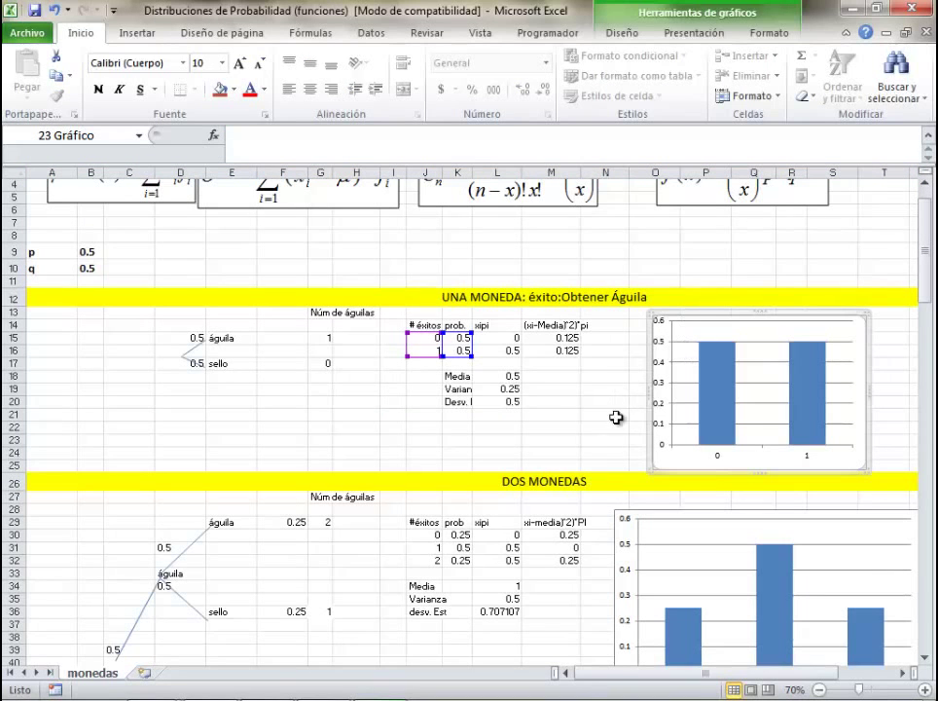
{"action": "left_click", "coordinate": [485, 440]}
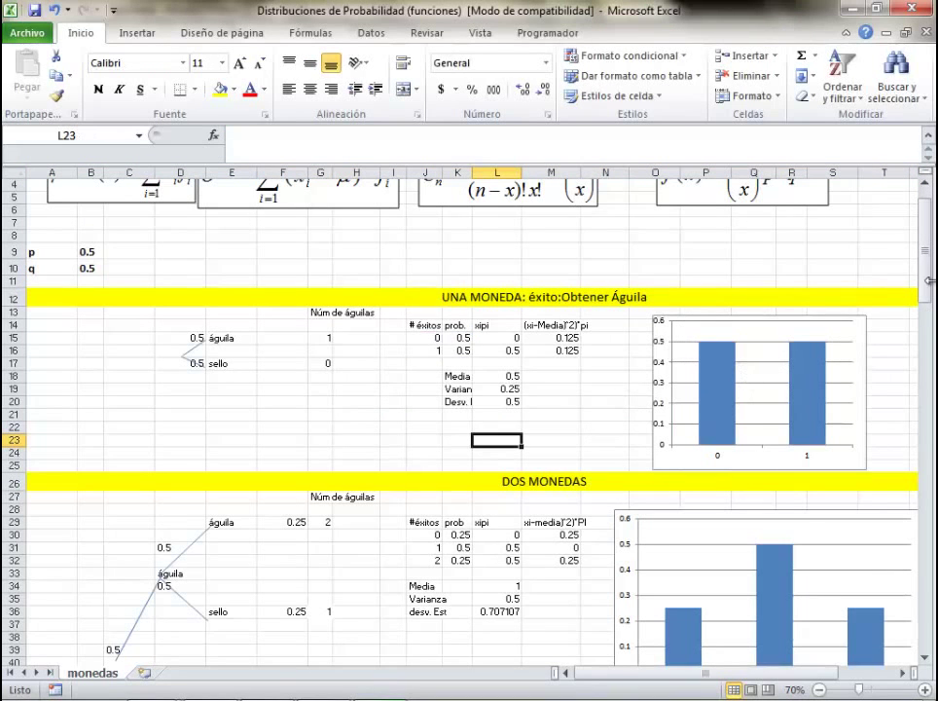
- Set the success probability p in cell B9 to 0.8
{"action": "left_click_drag", "start_coordinate": [930, 289], "coordinate": [927, 277]}
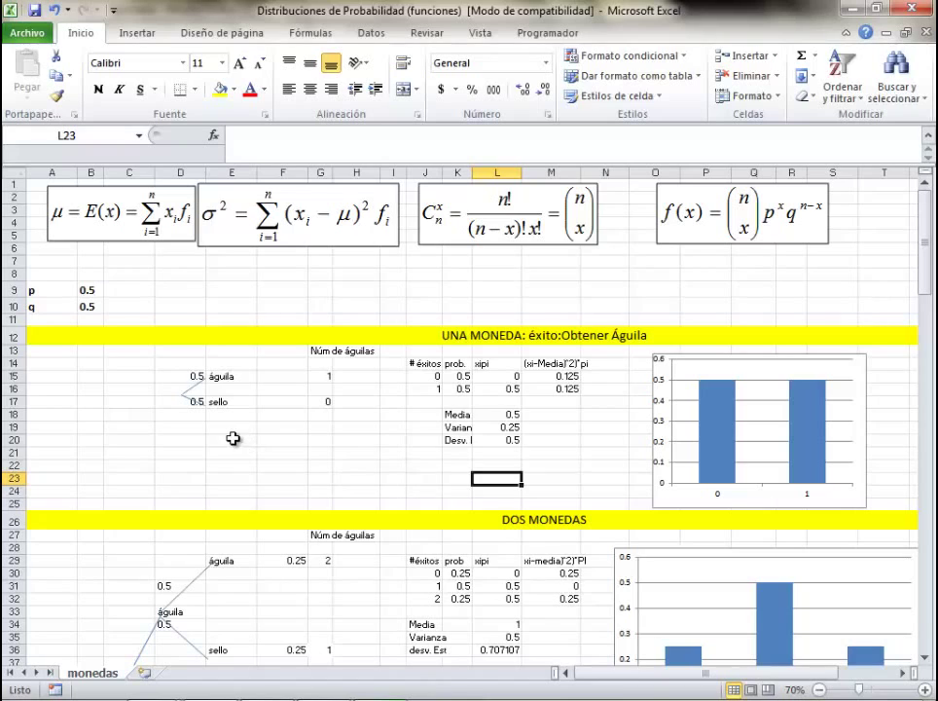
{"action": "mouse_move", "coordinate": [929, 271]}
{"action": "left_mouse_down"}
{"action": "mouse_move", "coordinate": [931, 501]}
{"action": "mouse_move", "coordinate": [924, 292]}
{"action": "mouse_move", "coordinate": [915, 274]}
{"action": "left_mouse_up"}
{"action": "left_click", "coordinate": [769, 275]}
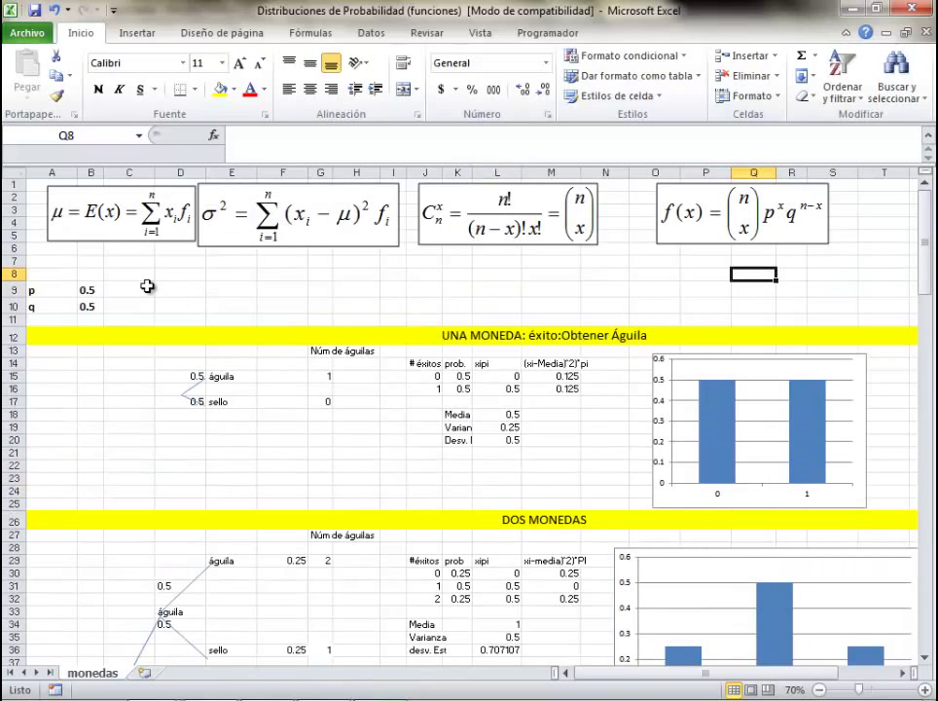
{"action": "left_click", "coordinate": [90, 289]}
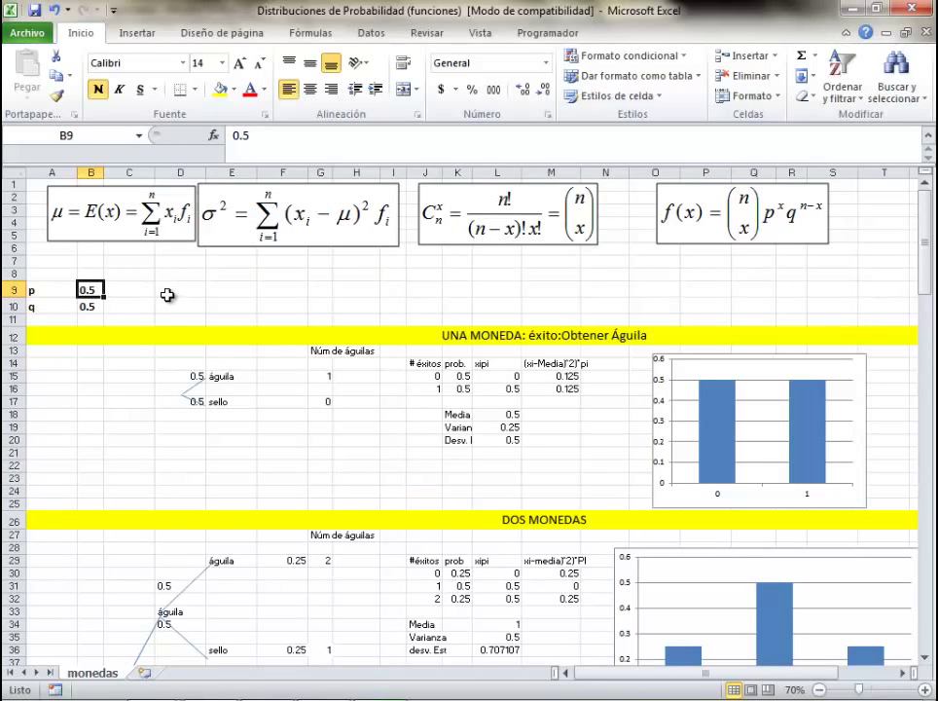
{"action": "type", "text": "0."}
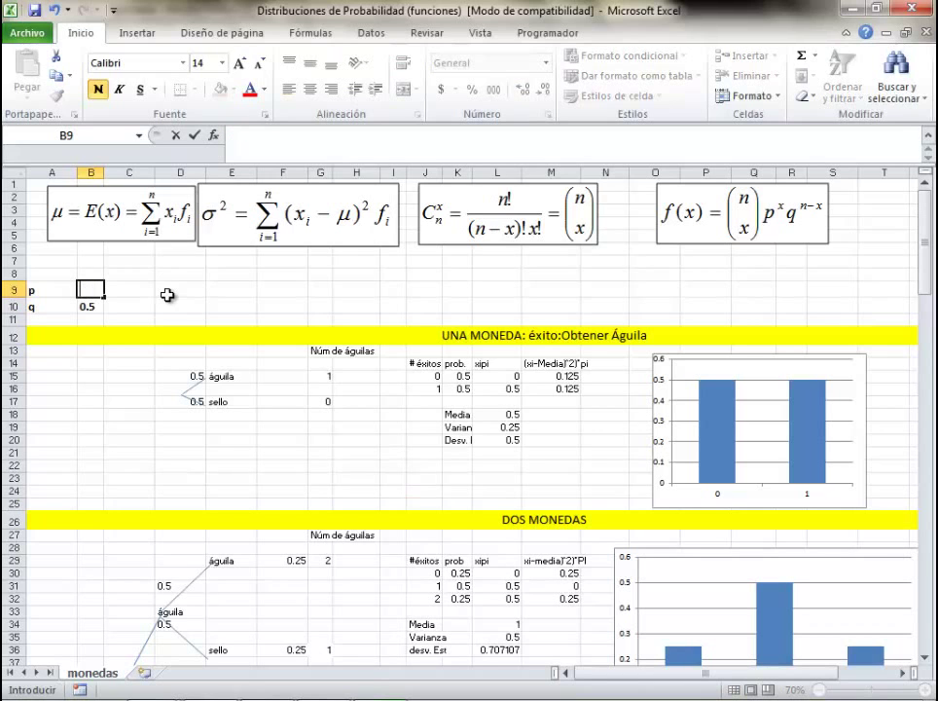
{"action": "type", "text": "8"}
{"action": "key", "text": "Return"}
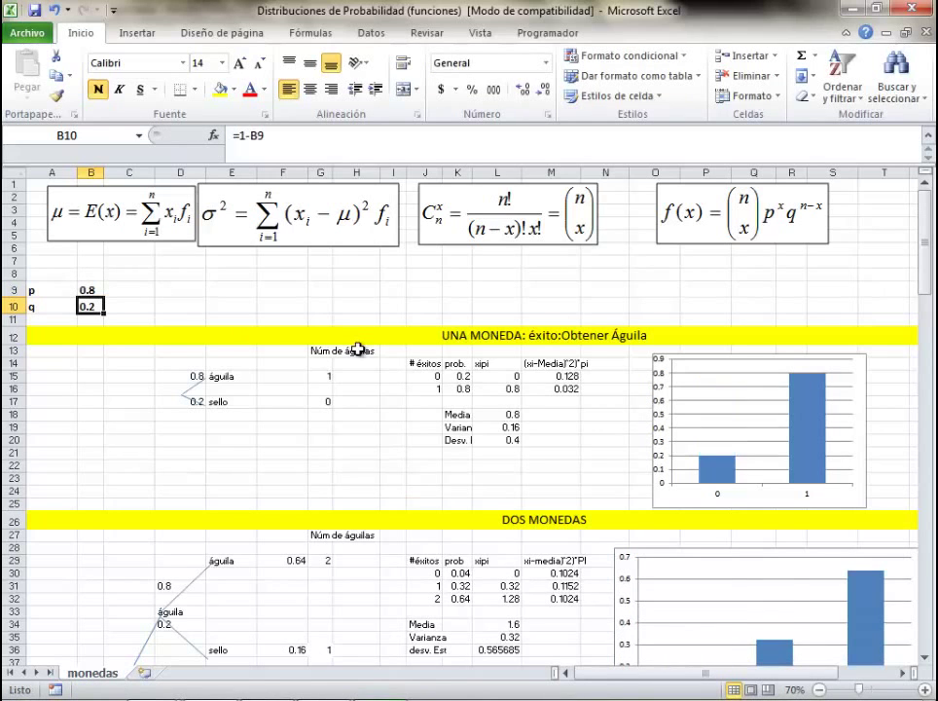
- Examine the probability trees, tables and bar charts for one, two, three and four coins under the changed p
{"action": "scroll", "coordinate": [358, 348], "scroll_direction": "down", "scroll_amount": 3}
{"action": "scroll", "coordinate": [589, 516], "scroll_direction": "down", "scroll_amount": 10}
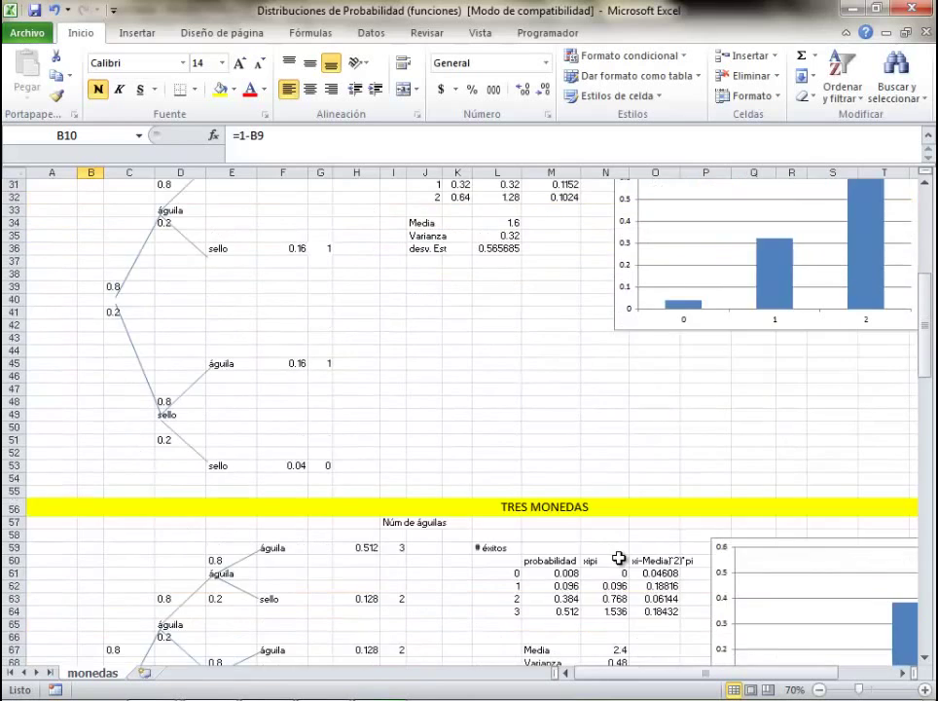
{"action": "scroll", "coordinate": [619, 558], "scroll_direction": "down", "scroll_amount": 2}
{"action": "left_click_drag", "start_coordinate": [795, 675], "coordinate": [843, 675]}
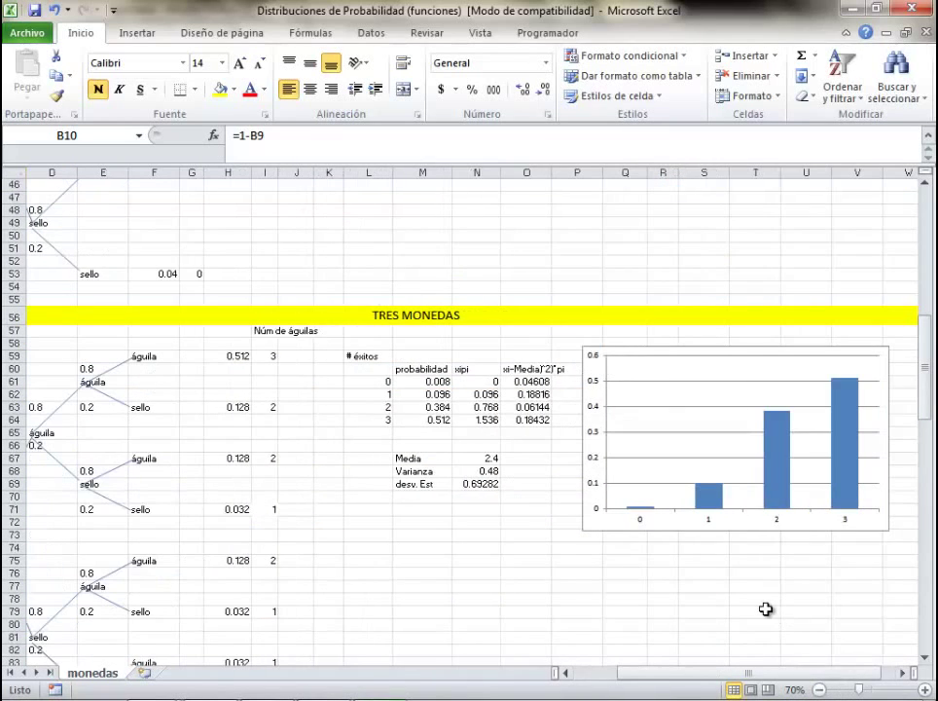
{"action": "scroll", "coordinate": [766, 609], "scroll_direction": "down", "scroll_amount": 1}
{"action": "scroll", "coordinate": [779, 628], "scroll_direction": "down", "scroll_amount": 9}
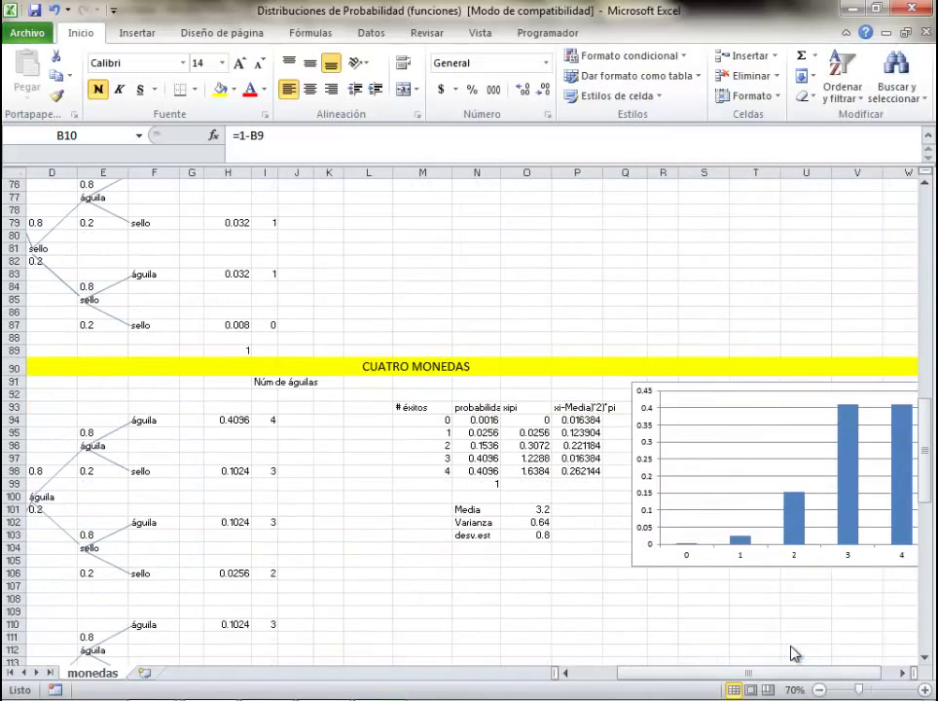
{"action": "left_click_drag", "start_coordinate": [808, 679], "coordinate": [769, 679]}
{"action": "left_click_drag", "start_coordinate": [925, 450], "coordinate": [915, 216]}
{"action": "left_click", "coordinate": [110, 402]}
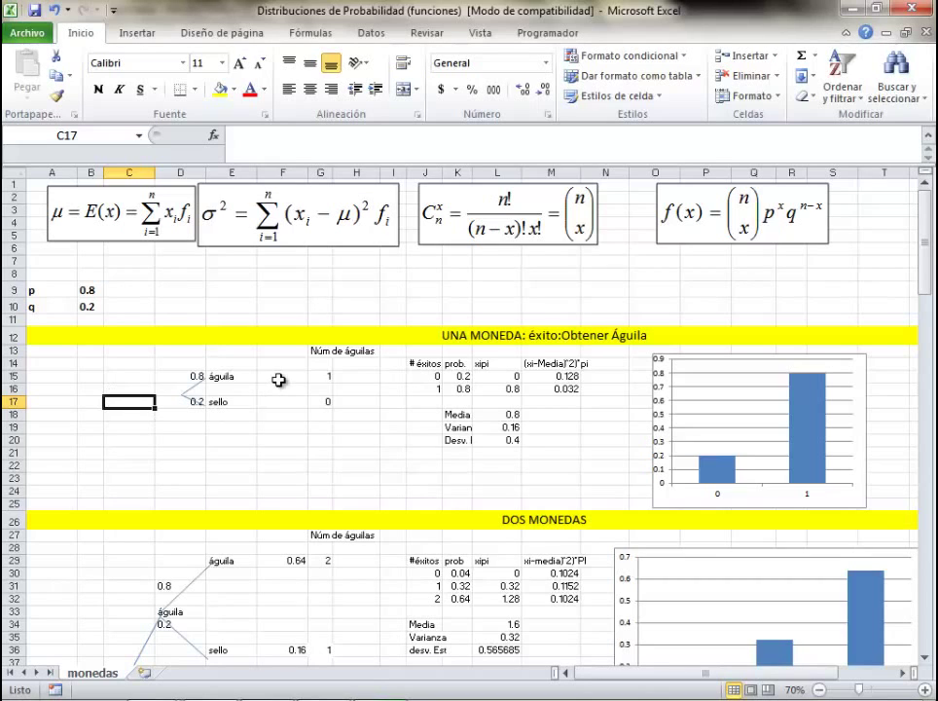
{"action": "left_click", "coordinate": [465, 333]}
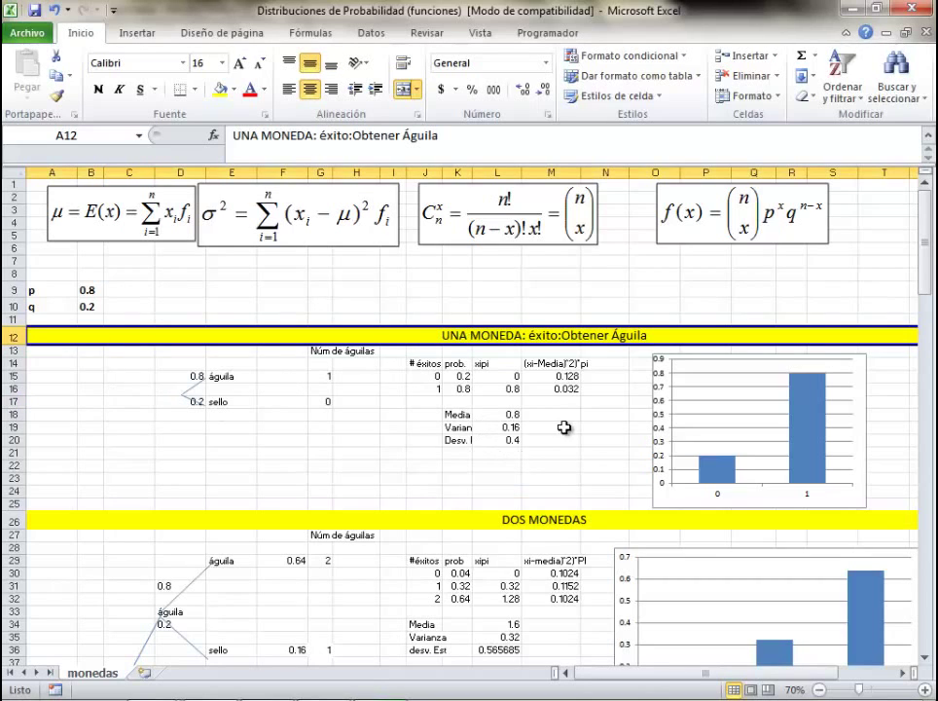
{"action": "mouse_move", "coordinate": [926, 290]}
{"action": "left_mouse_down"}
{"action": "mouse_move", "coordinate": [931, 388]}
{"action": "mouse_move", "coordinate": [928, 292]}
{"action": "left_mouse_up"}
{"action": "left_click", "coordinate": [629, 315]}
{"action": "left_click", "coordinate": [823, 446]}
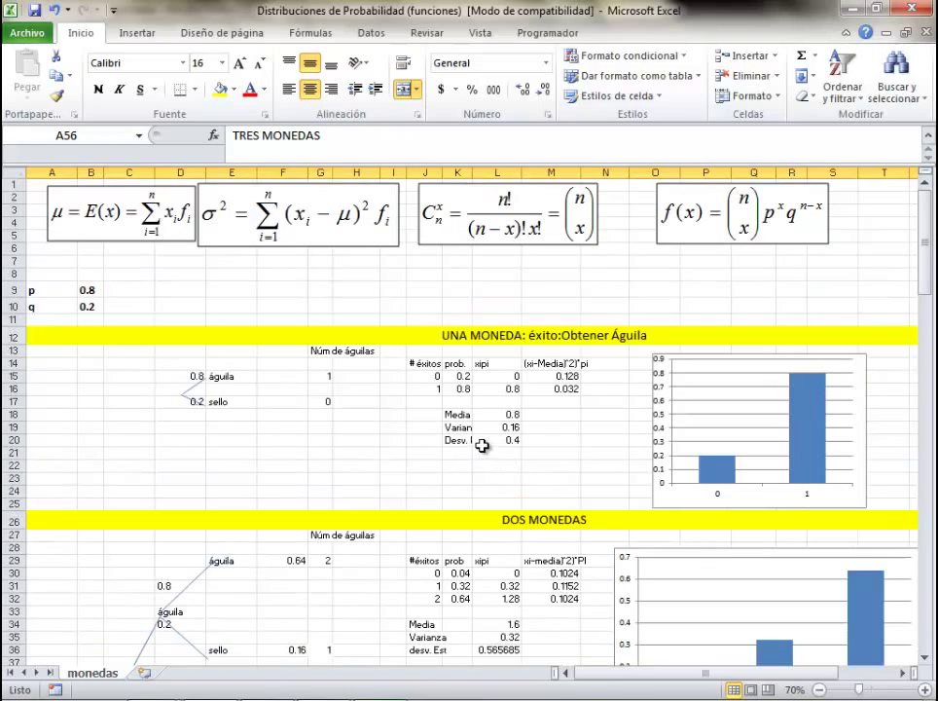
- Enter the label "n" in cell D9 and its description "# ensayos" in cell E9
{"action": "left_click", "coordinate": [193, 290]}
{"action": "type", "text": "n"}
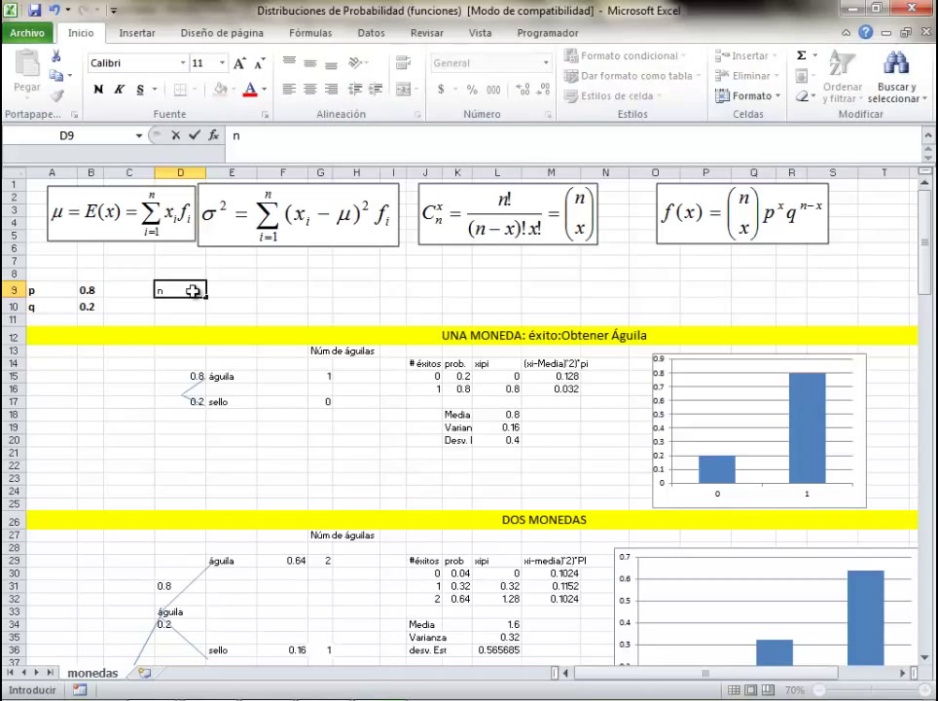
{"action": "key", "text": "Tab"}
{"action": "type", "text": "# ensay"}
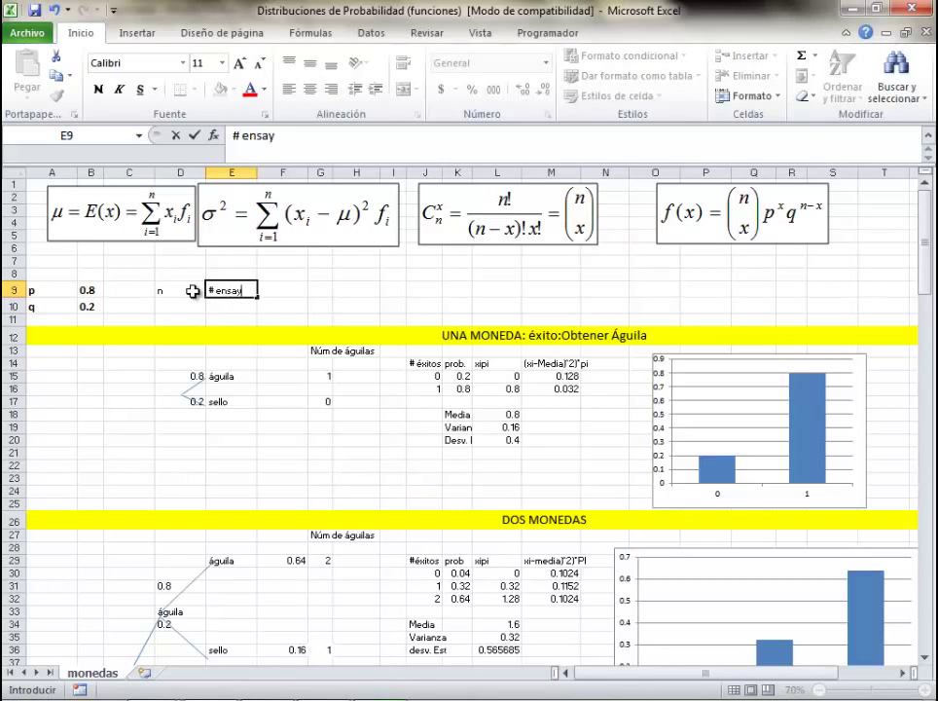
{"action": "type", "text": "os"}
{"action": "key", "text": "Return"}
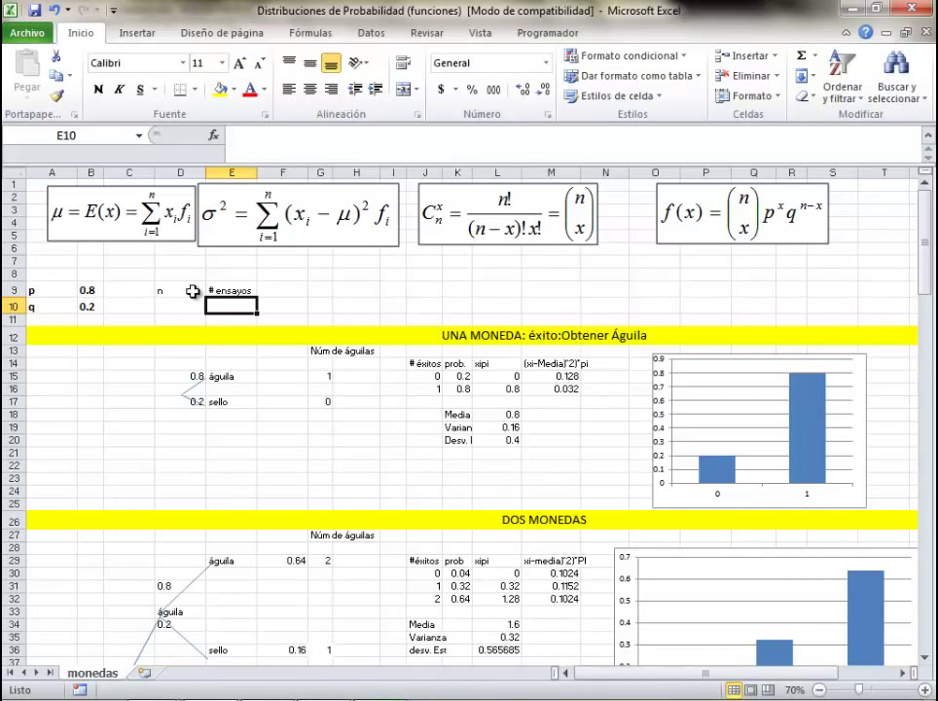
- Examine the range of success counts listed in the # éxitos column of each coin section, from one to four coins
{"action": "left_click", "coordinate": [418, 372]}
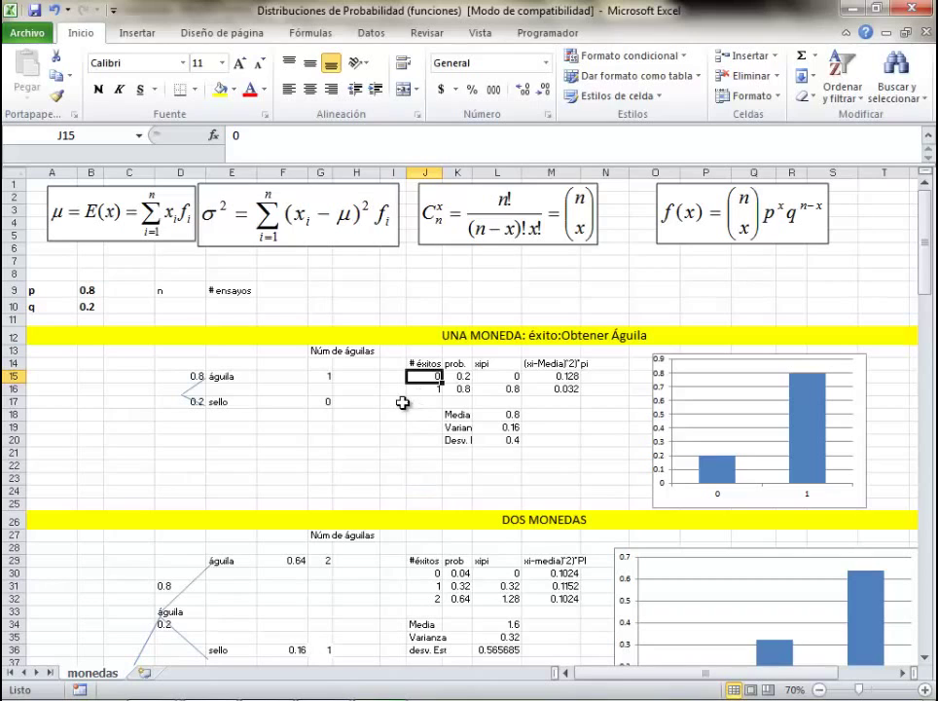
{"action": "left_click", "coordinate": [169, 289]}
{"action": "left_click", "coordinate": [362, 430]}
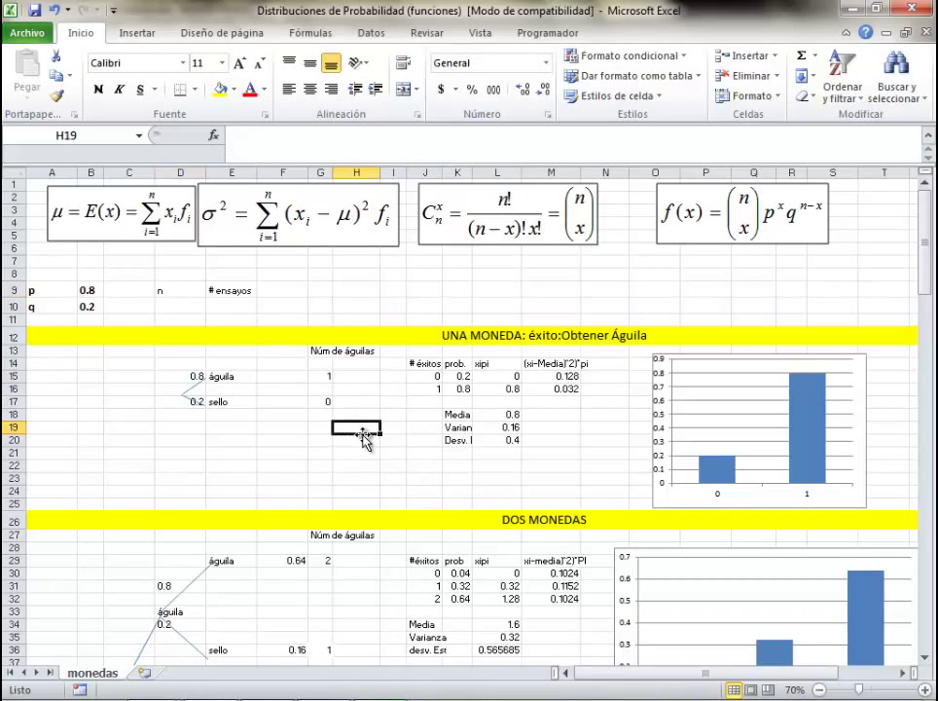
{"action": "left_click", "coordinate": [416, 377]}
{"action": "left_click", "coordinate": [416, 388]}
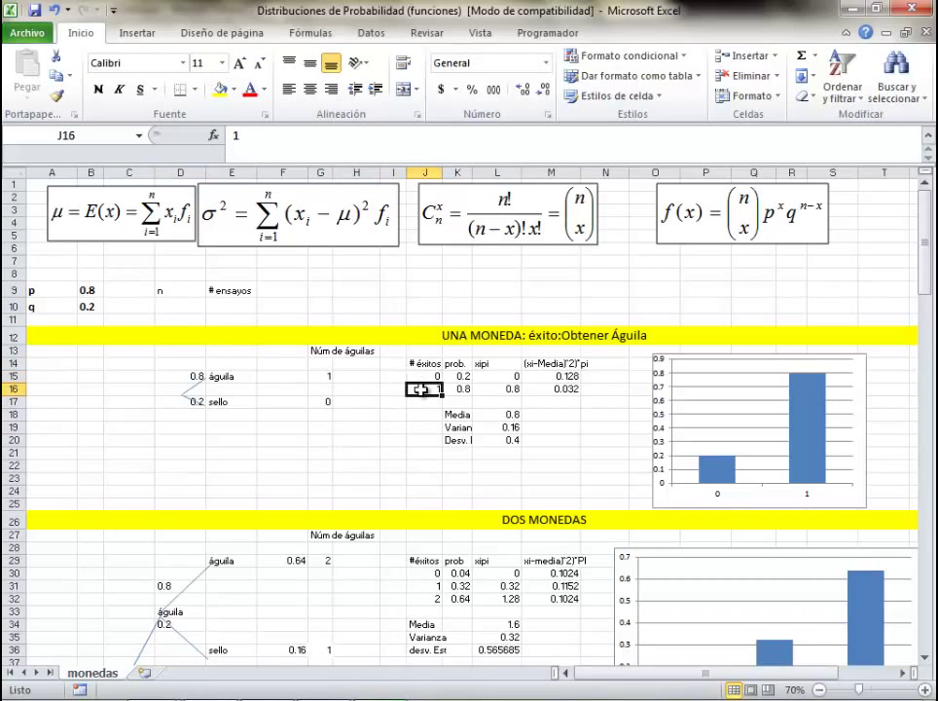
{"action": "scroll", "coordinate": [420, 432], "scroll_direction": "down", "scroll_amount": 2}
{"action": "left_click", "coordinate": [439, 499]}
{"action": "left_click", "coordinate": [429, 522]}
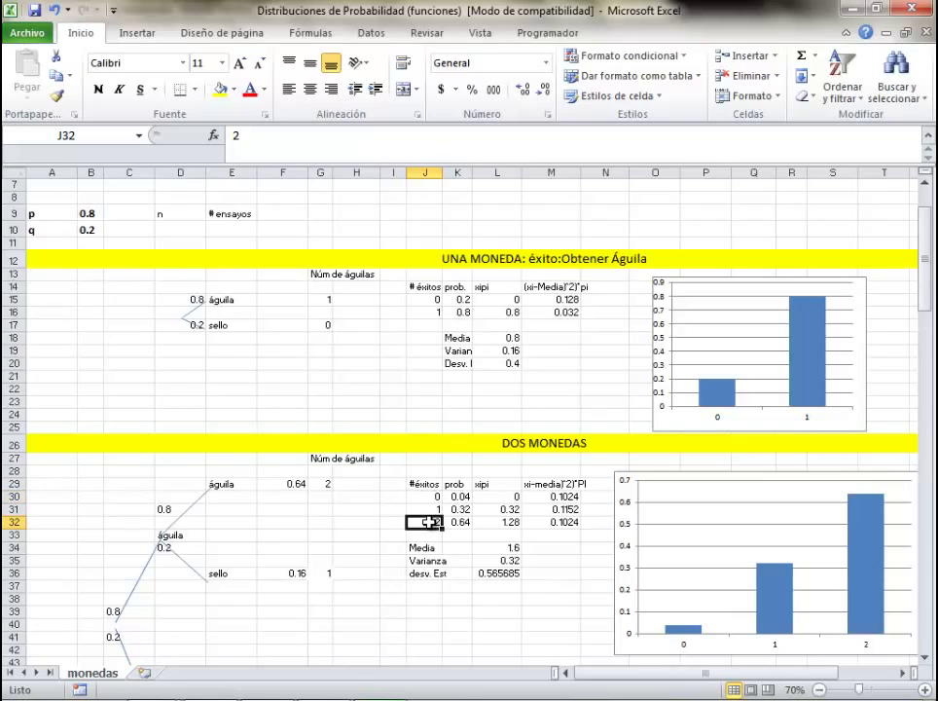
{"action": "scroll", "coordinate": [429, 521], "scroll_direction": "down", "scroll_amount": 9}
{"action": "scroll", "coordinate": [428, 521], "scroll_direction": "down", "scroll_amount": 4}
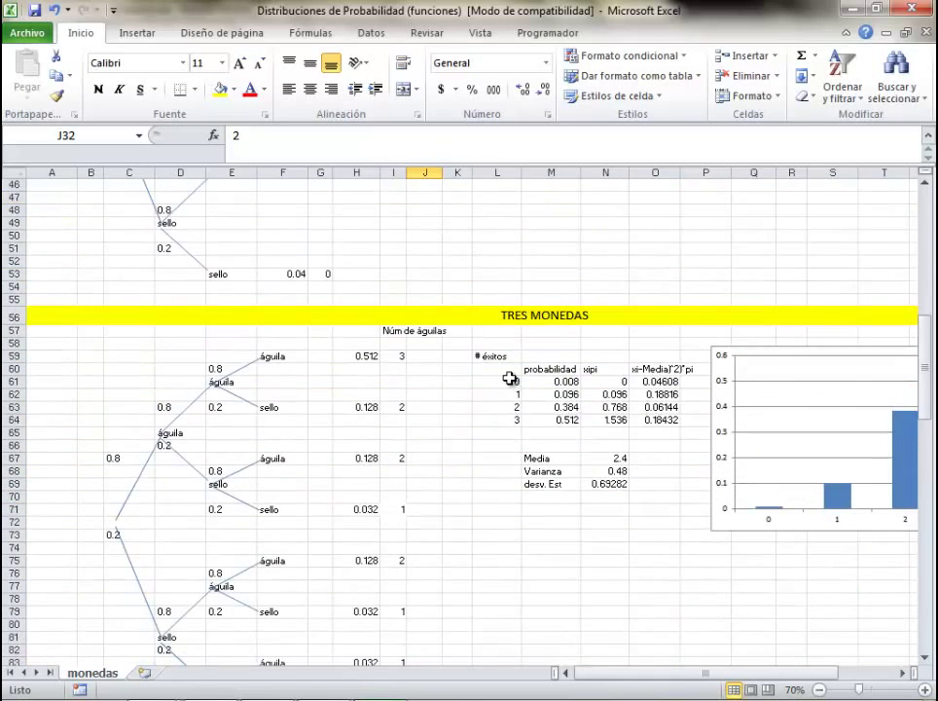
{"action": "left_click", "coordinate": [509, 381]}
{"action": "left_click", "coordinate": [507, 420]}
{"action": "scroll", "coordinate": [503, 497], "scroll_direction": "down", "scroll_amount": 9}
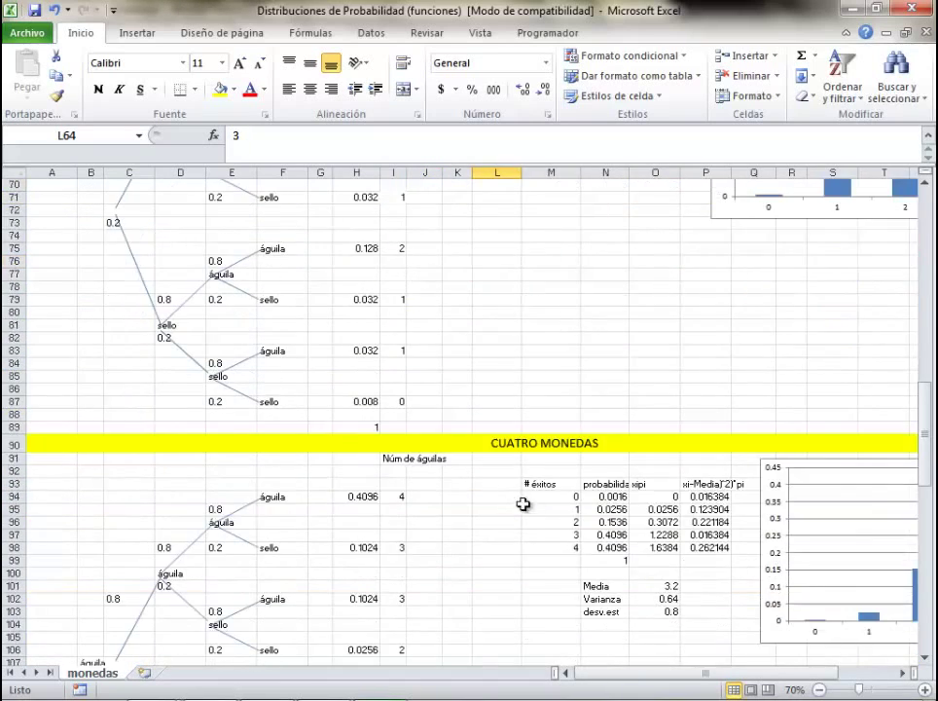
{"action": "scroll", "coordinate": [542, 527], "scroll_direction": "up", "scroll_amount": 12}
{"action": "scroll", "coordinate": [542, 527], "scroll_direction": "up", "scroll_amount": 12}
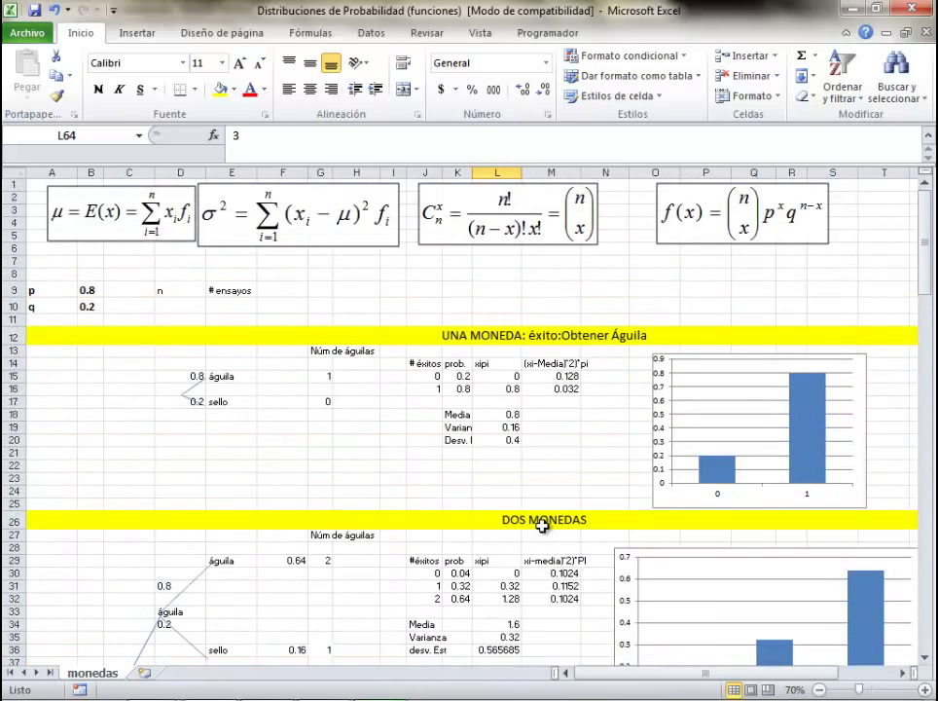
- Enter the label "X" in cell E10 and its description "# éxitos" in cell F10
{"action": "left_click", "coordinate": [235, 302]}
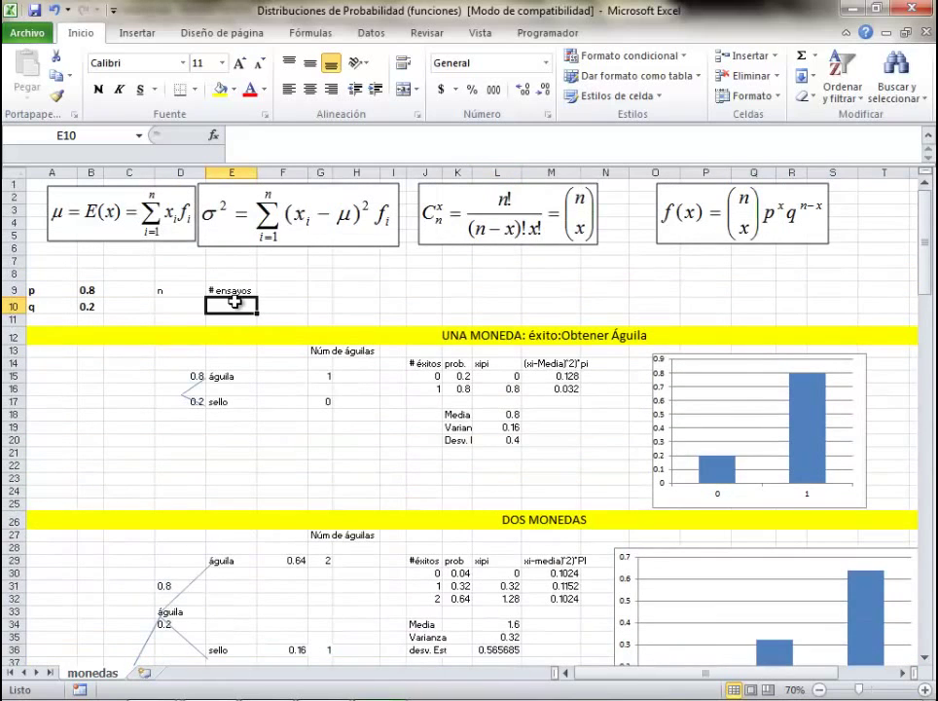
{"action": "type", "text": "X"}
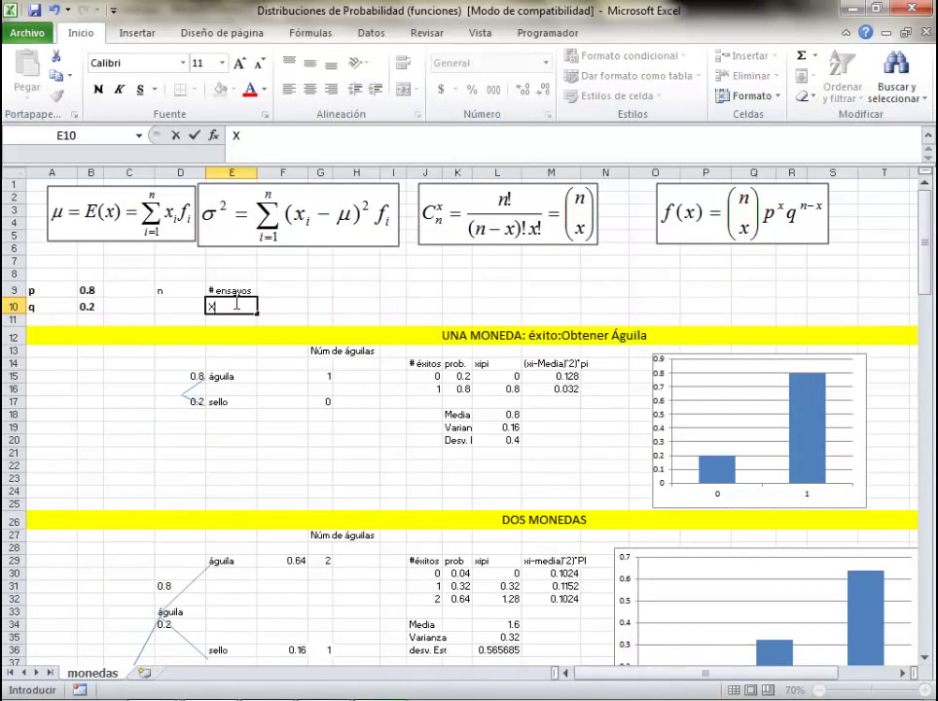
{"action": "key", "text": "Return"}
{"action": "left_click", "coordinate": [236, 303]}
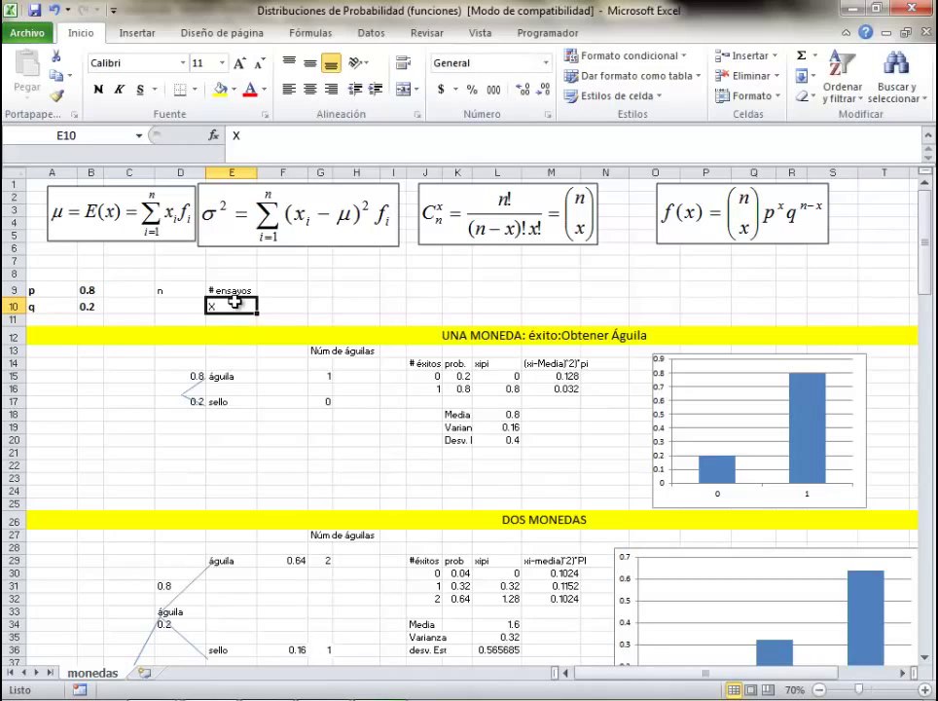
{"action": "key", "text": "Tab"}
{"action": "type", "text": "#"}
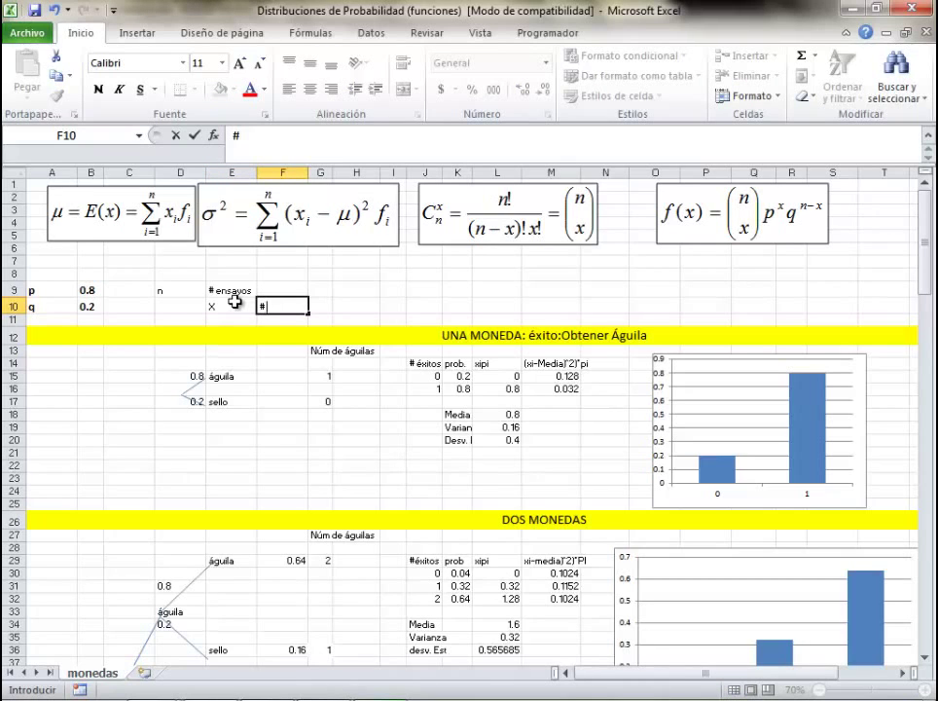
{"action": "type", "text": " éxitos"}
{"action": "key", "text": "Return"}
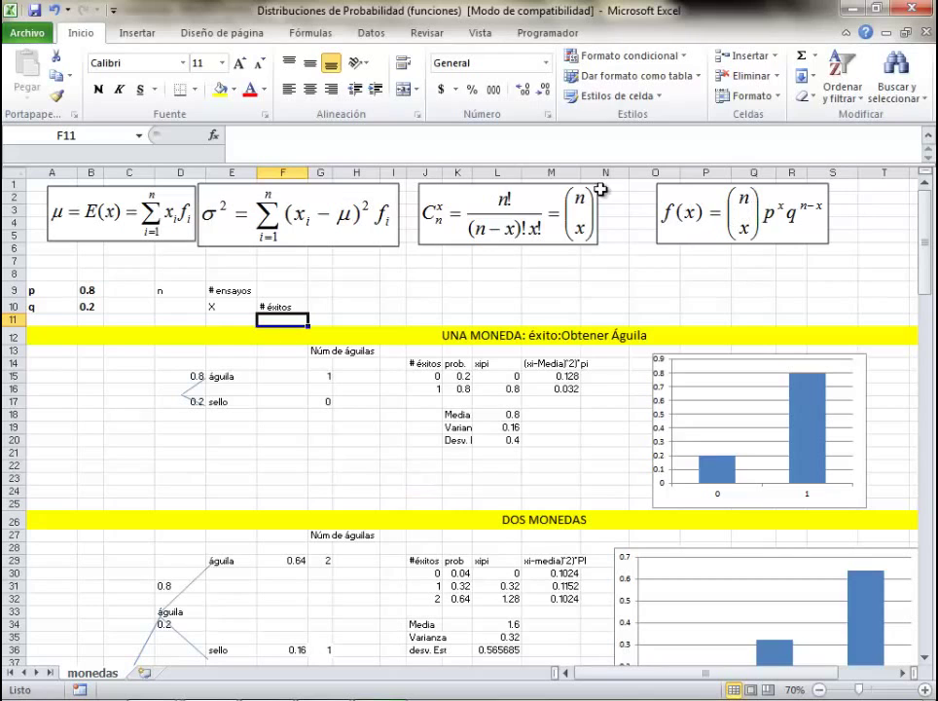
- Compare the combination and binomial formulas above with the numbers of águilas in the one-coin and two-coin trees
{"action": "scroll", "coordinate": [497, 273], "scroll_direction": "down", "scroll_amount": 1}
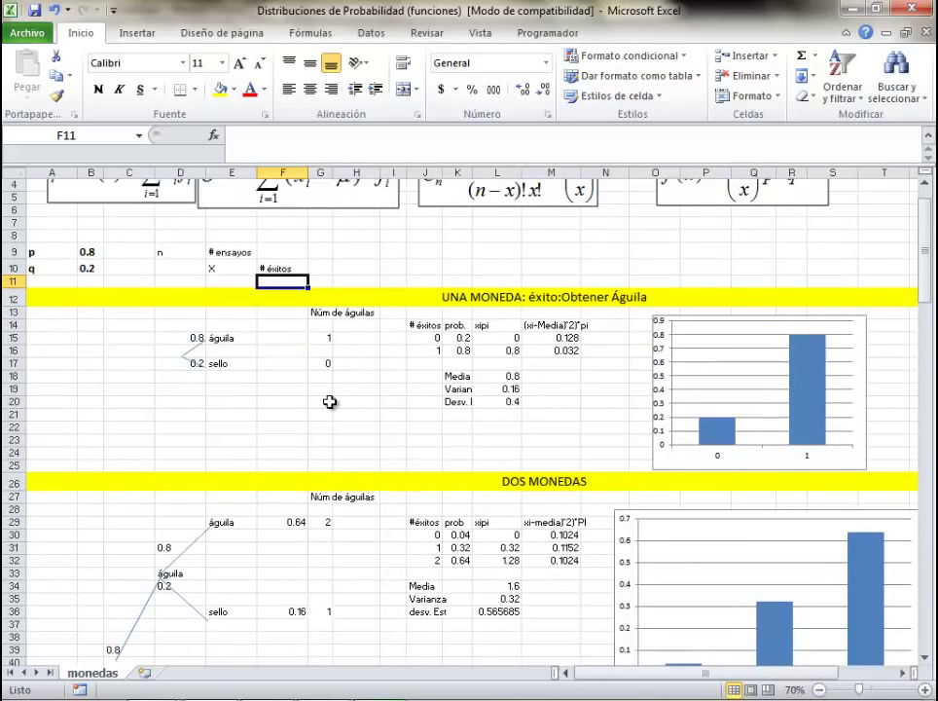
{"action": "scroll", "coordinate": [330, 402], "scroll_direction": "up", "scroll_amount": 1}
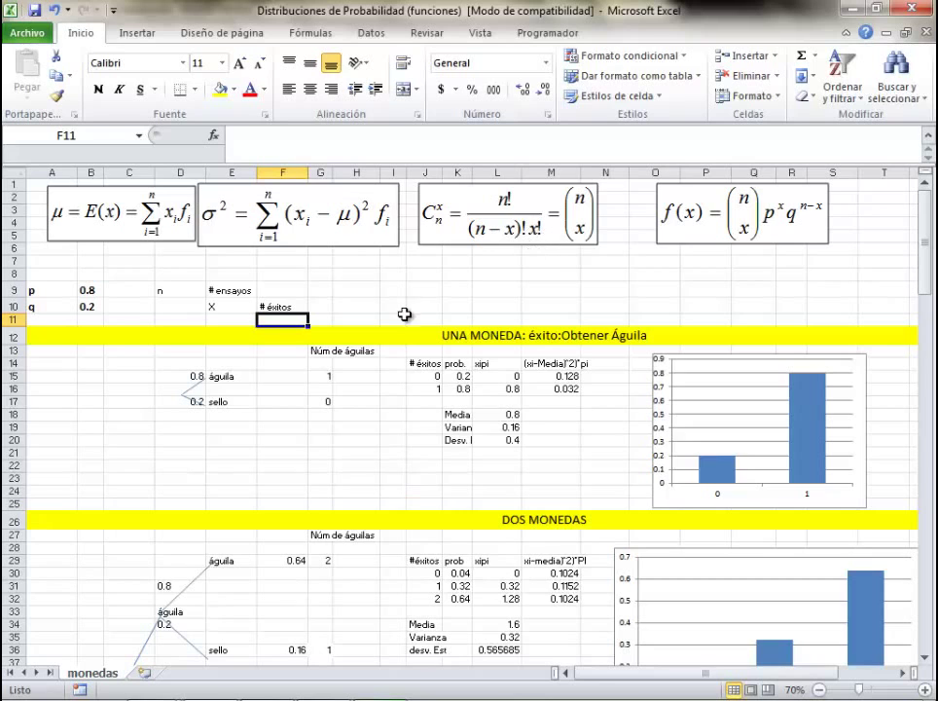
{"action": "left_click", "coordinate": [323, 375]}
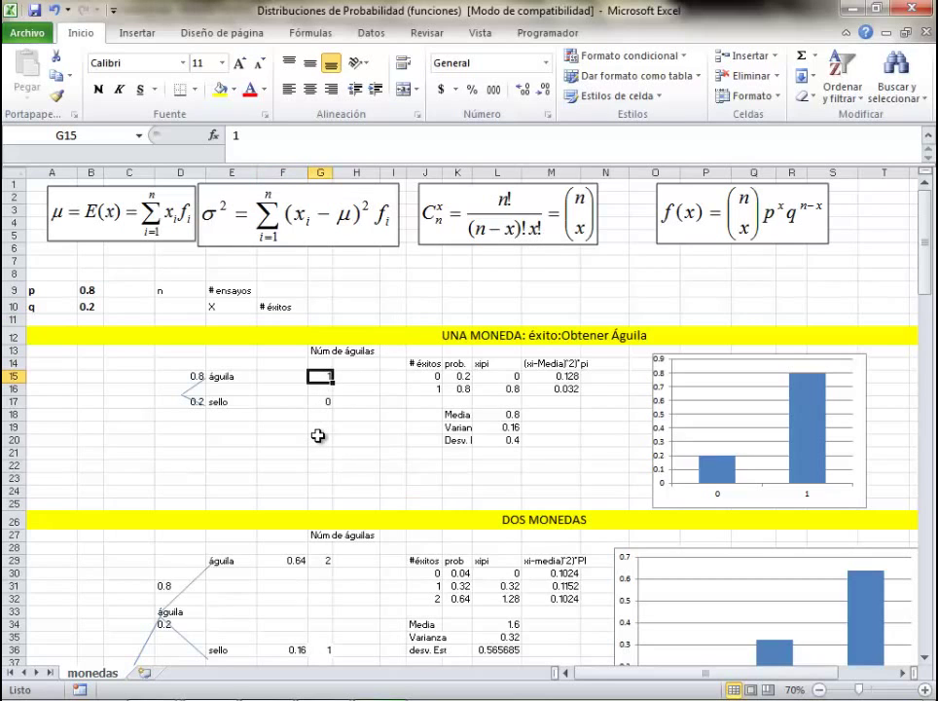
{"action": "scroll", "coordinate": [318, 438], "scroll_direction": "down", "scroll_amount": 1}
{"action": "scroll", "coordinate": [351, 350], "scroll_direction": "up", "scroll_amount": 1}
{"action": "scroll", "coordinate": [376, 555], "scroll_direction": "down", "scroll_amount": 1}
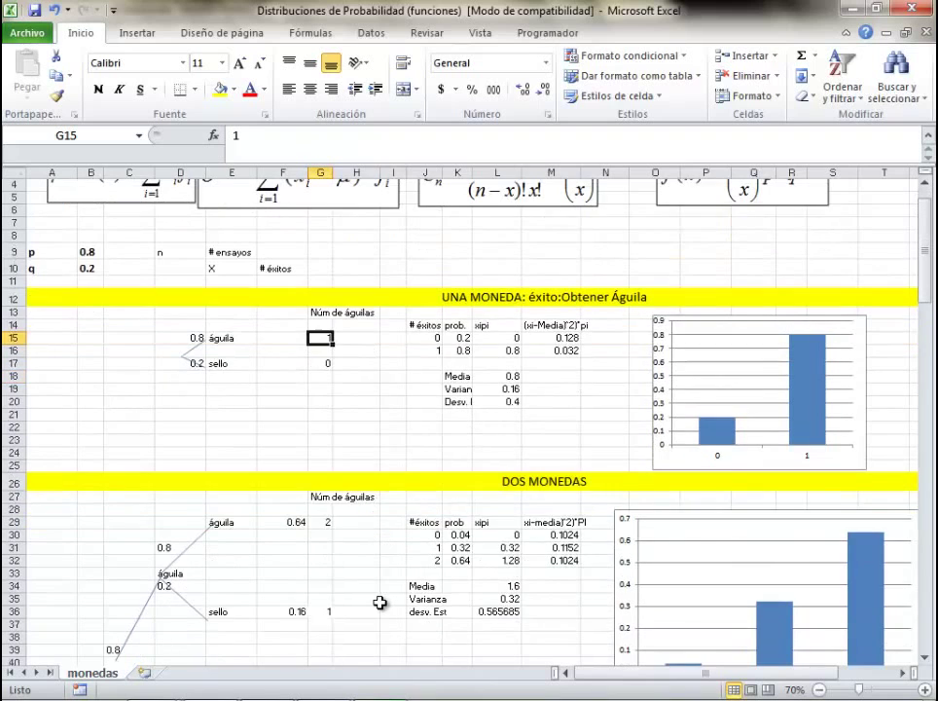
{"action": "scroll", "coordinate": [377, 596], "scroll_direction": "up", "scroll_amount": 1}
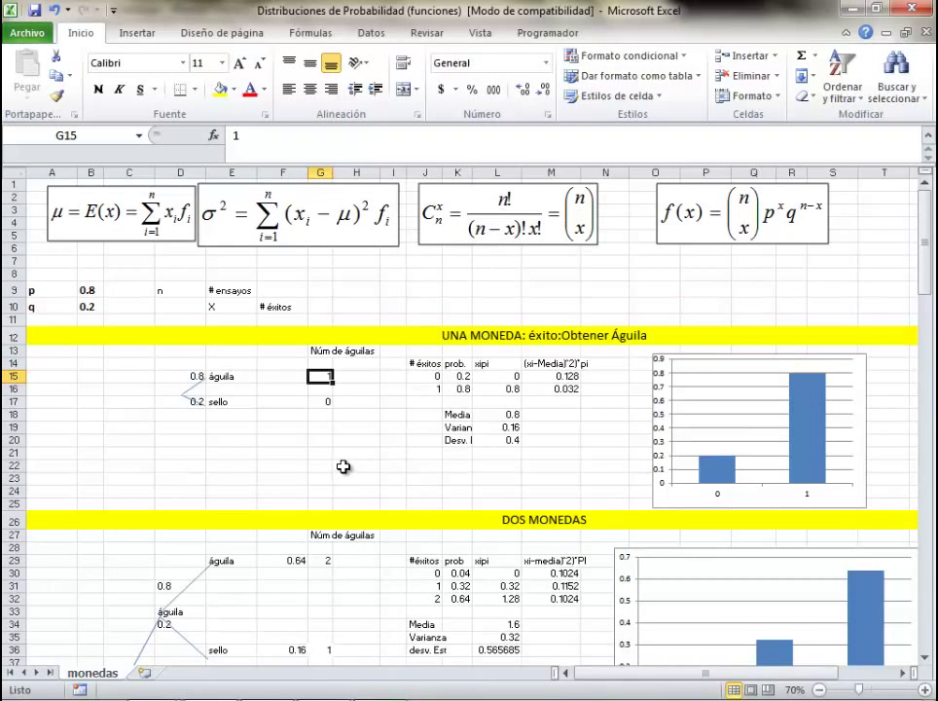
{"action": "scroll", "coordinate": [344, 464], "scroll_direction": "down", "scroll_amount": 2}
{"action": "scroll", "coordinate": [344, 477], "scroll_direction": "up", "scroll_amount": 2}
{"action": "scroll", "coordinate": [394, 380], "scroll_direction": "down", "scroll_amount": 4}
{"action": "scroll", "coordinate": [404, 350], "scroll_direction": "up", "scroll_amount": 4}
{"action": "scroll", "coordinate": [535, 242], "scroll_direction": "down", "scroll_amount": 1}
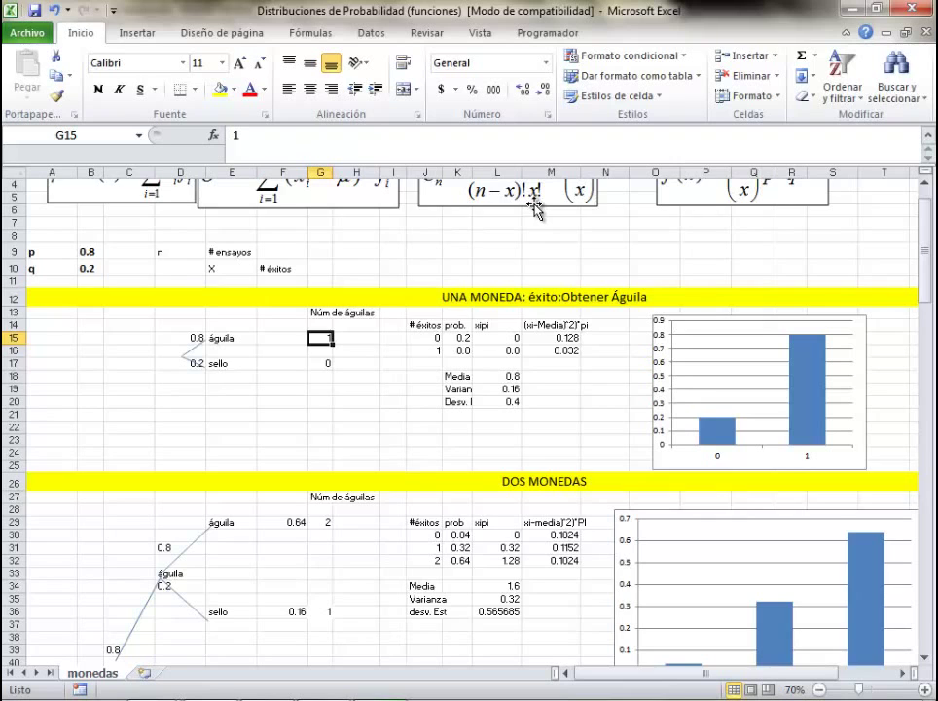
- Examine the number of águilas for each branch of the two-coin tree alongside the combination formula
{"action": "scroll", "coordinate": [535, 212], "scroll_direction": "down", "scroll_amount": 6}
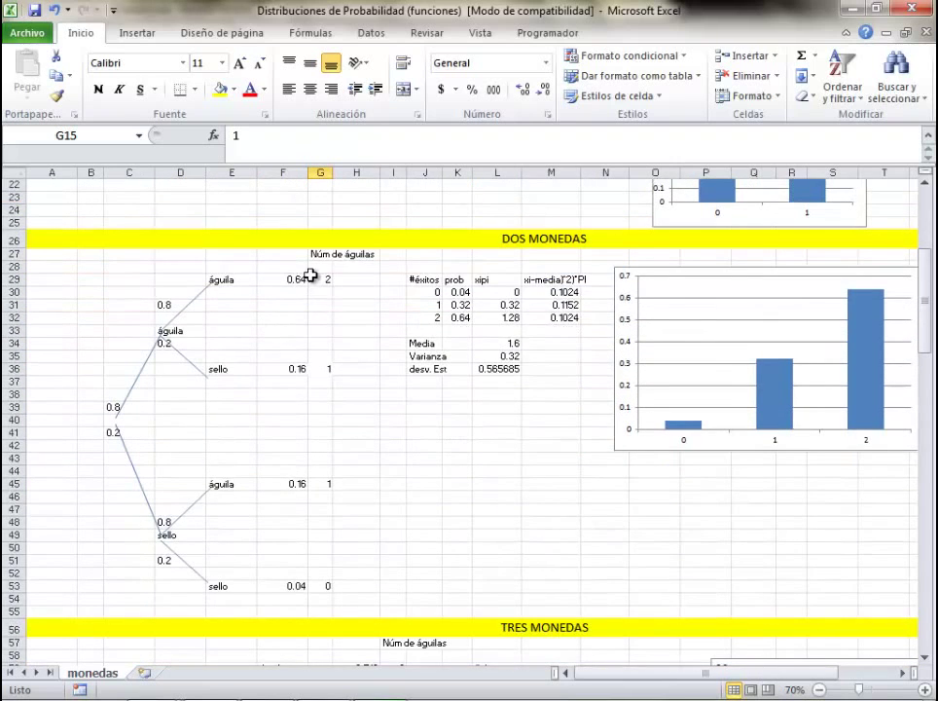
{"action": "left_click", "coordinate": [321, 279]}
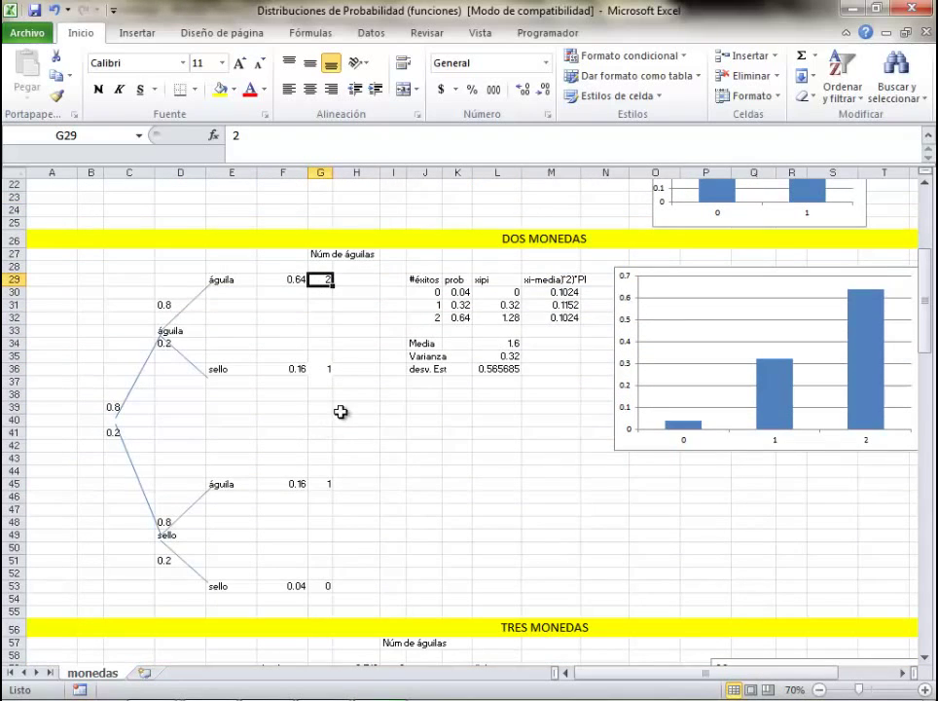
{"action": "scroll", "coordinate": [365, 379], "scroll_direction": "up", "scroll_amount": 7}
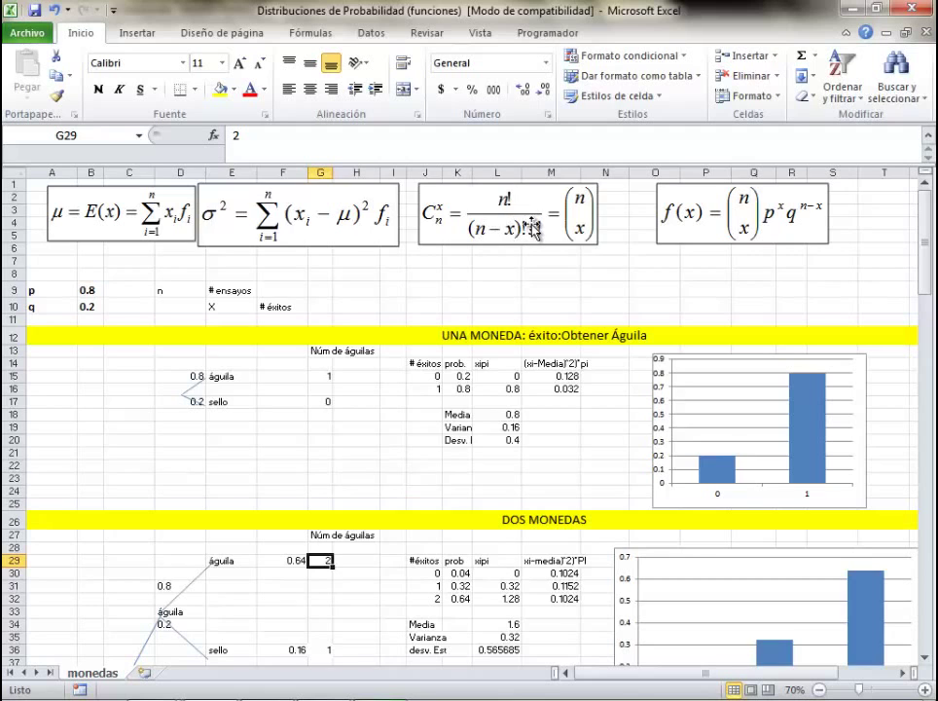
{"action": "scroll", "coordinate": [526, 195], "scroll_direction": "down", "scroll_amount": 5}
{"action": "scroll", "coordinate": [531, 226], "scroll_direction": "down", "scroll_amount": 2}
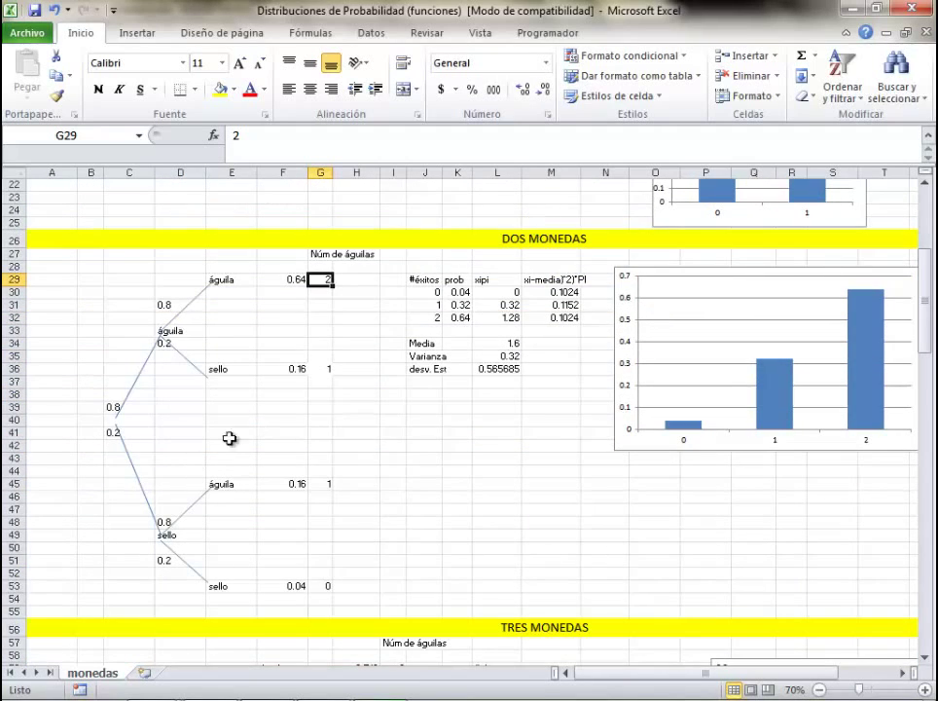
{"action": "left_click", "coordinate": [321, 369]}
{"action": "left_click", "coordinate": [324, 483]}
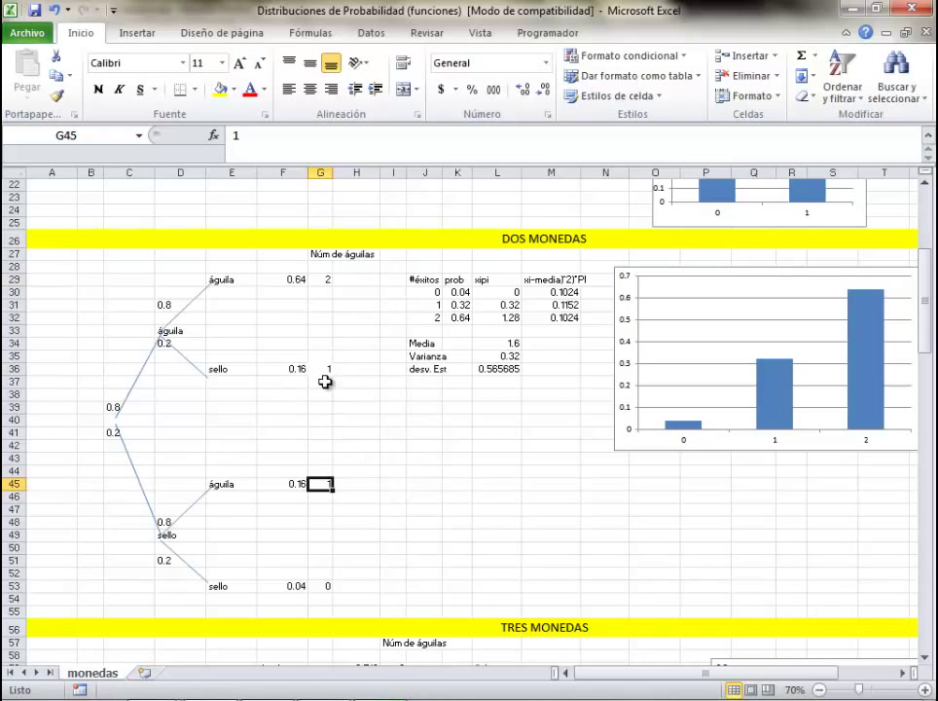
- Review the binomial probability formula, including its combination term and the powers of p and q
{"action": "scroll", "coordinate": [324, 381], "scroll_direction": "up", "scroll_amount": 7}
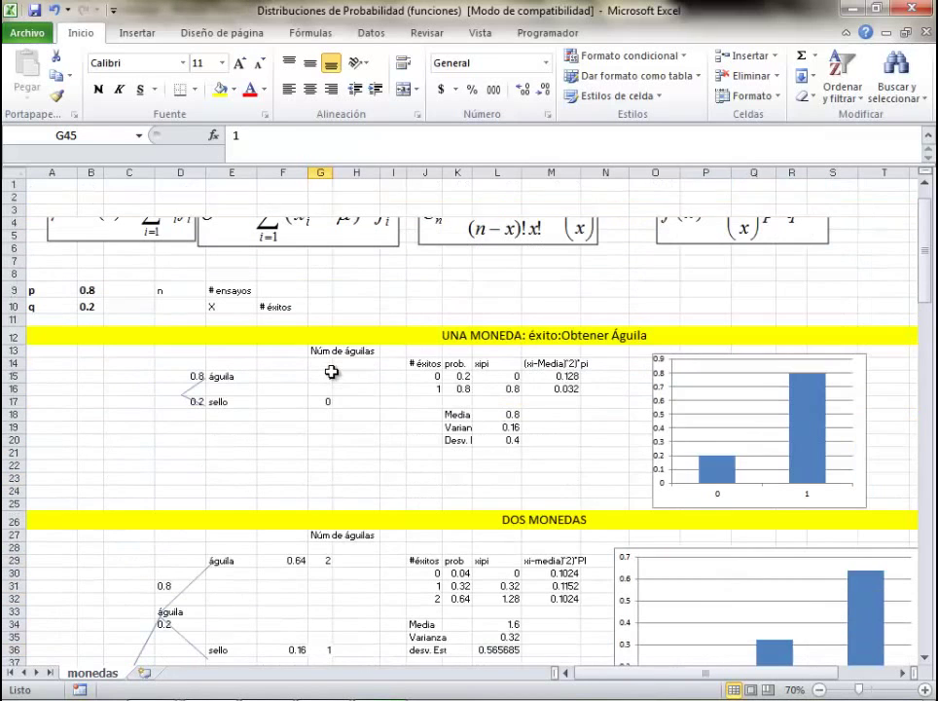
{"action": "left_click", "coordinate": [492, 237]}
{"action": "left_click", "coordinate": [662, 276]}
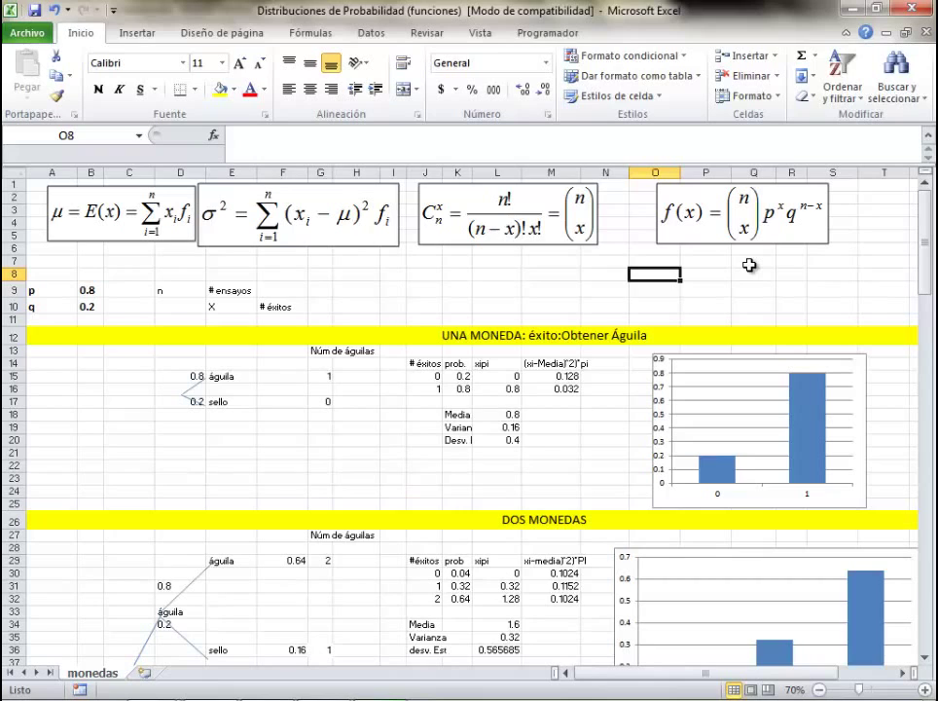
{"action": "left_click", "coordinate": [792, 214]}
{"action": "left_click", "coordinate": [707, 272]}
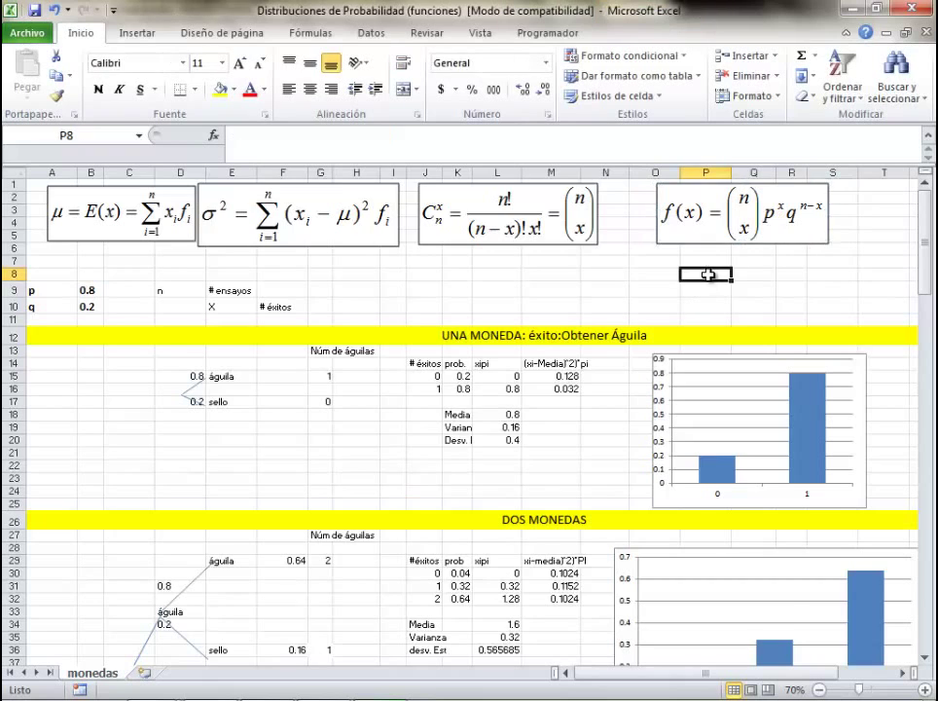
- Inspect the branch probabilities along the all-águila path of the three-coin tree and the product formula in H59
{"action": "scroll", "coordinate": [710, 281], "scroll_direction": "down", "scroll_amount": 11}
{"action": "scroll", "coordinate": [710, 273], "scroll_direction": "down", "scroll_amount": 6}
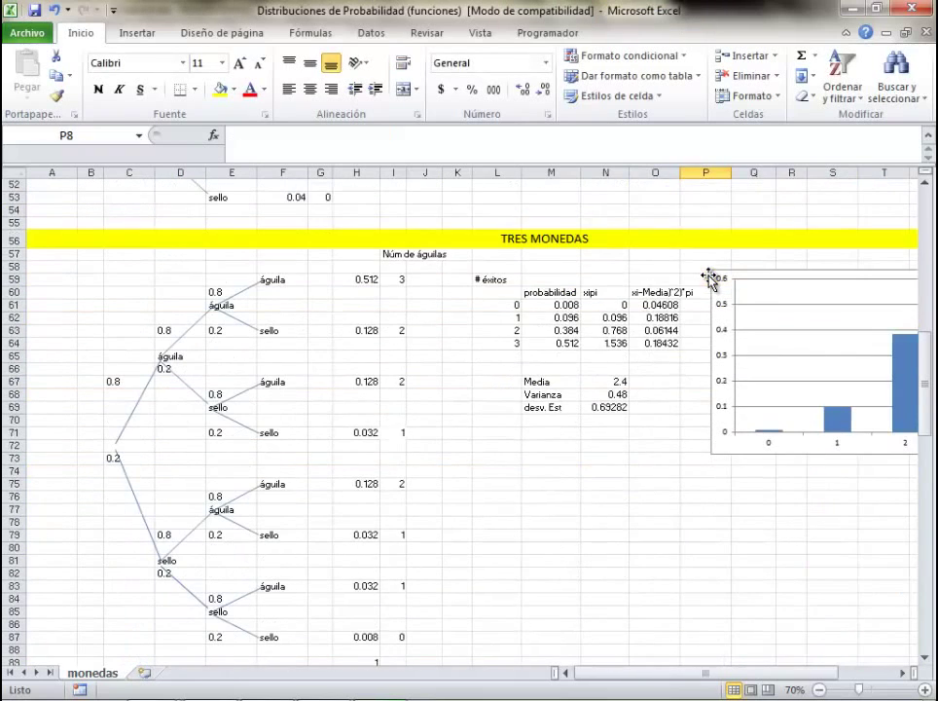
{"action": "left_click", "coordinate": [566, 304]}
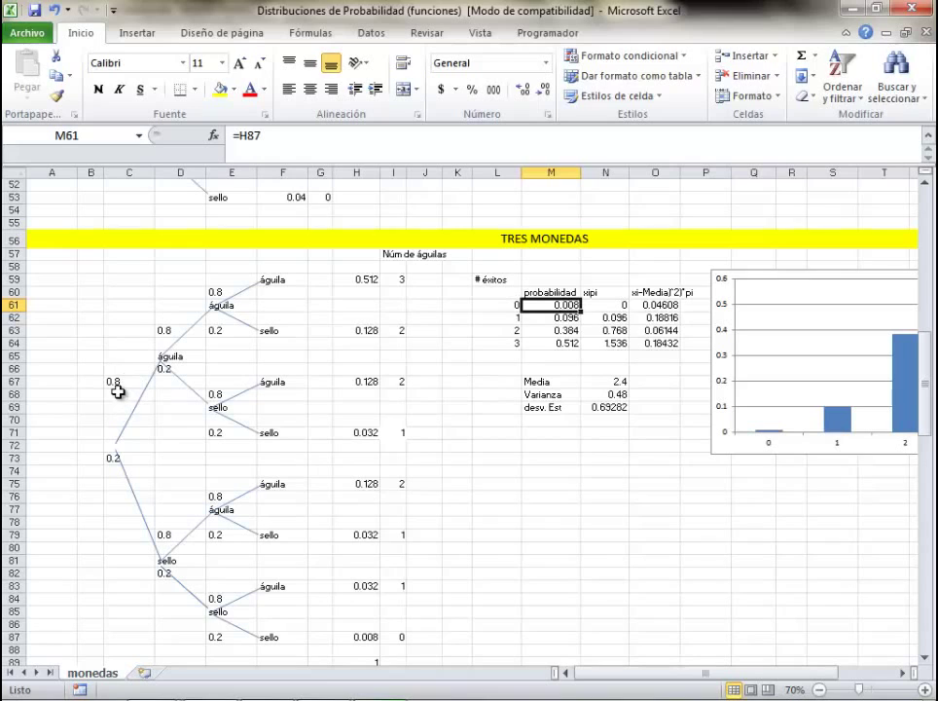
{"action": "left_click", "coordinate": [117, 383]}
{"action": "left_click", "coordinate": [174, 330]}
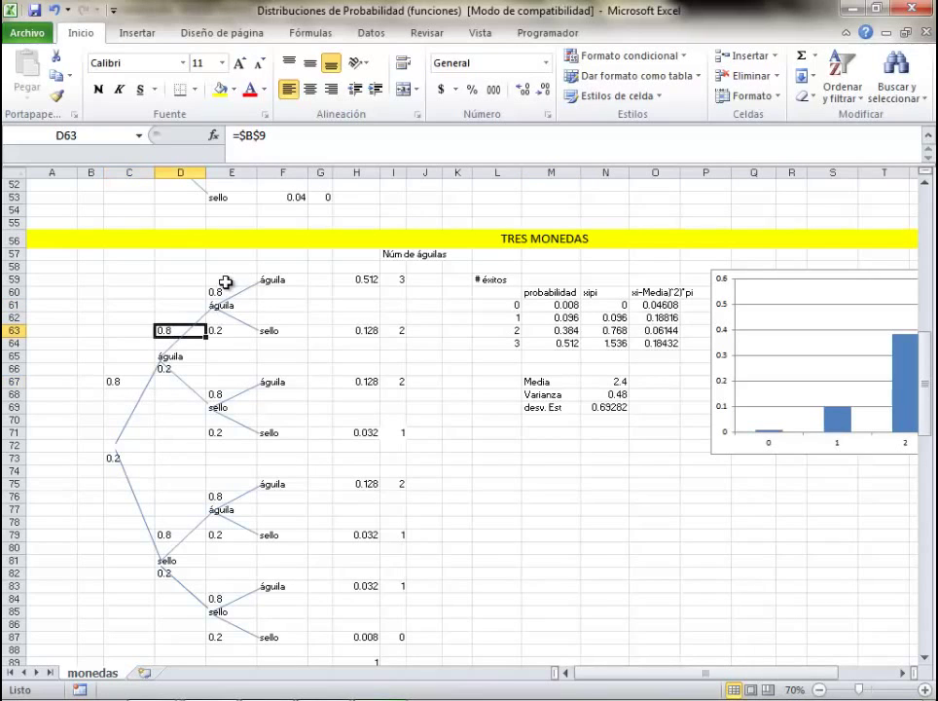
{"action": "left_click", "coordinate": [225, 291]}
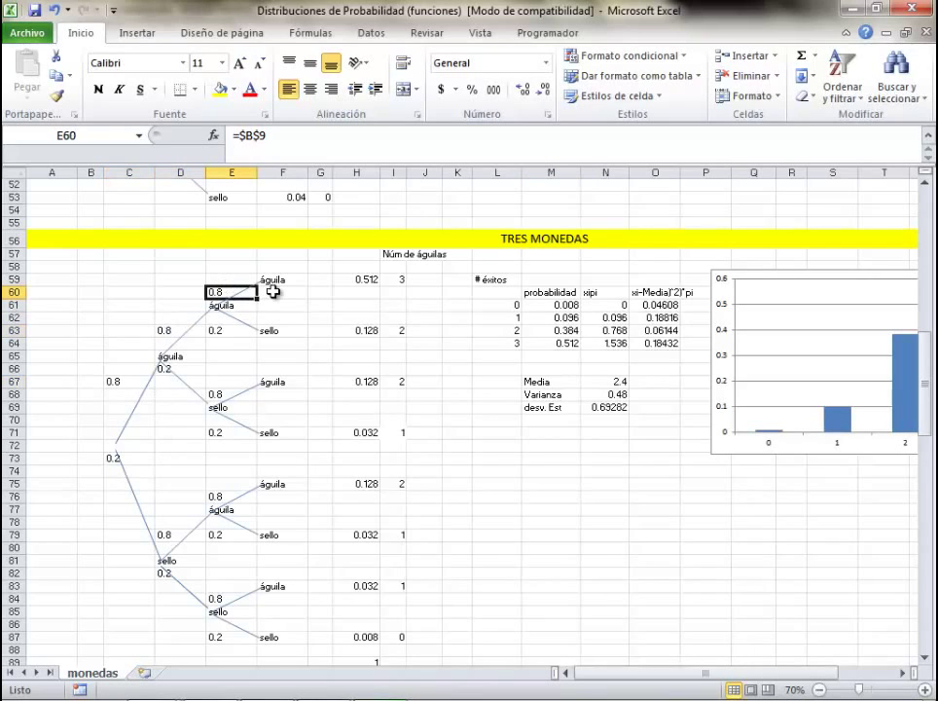
{"action": "left_click", "coordinate": [351, 280]}
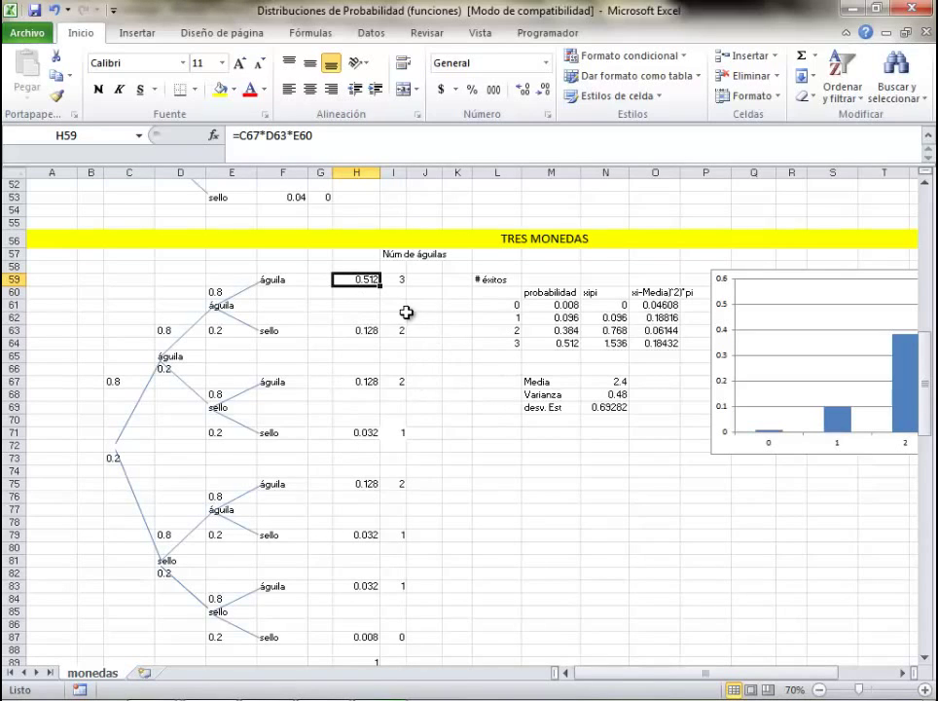
- Trace the águila-águila-sello path in the three-coin tree through the probabilities in C67, D63 and E63
{"action": "scroll", "coordinate": [416, 317], "scroll_direction": "up", "scroll_amount": 1}
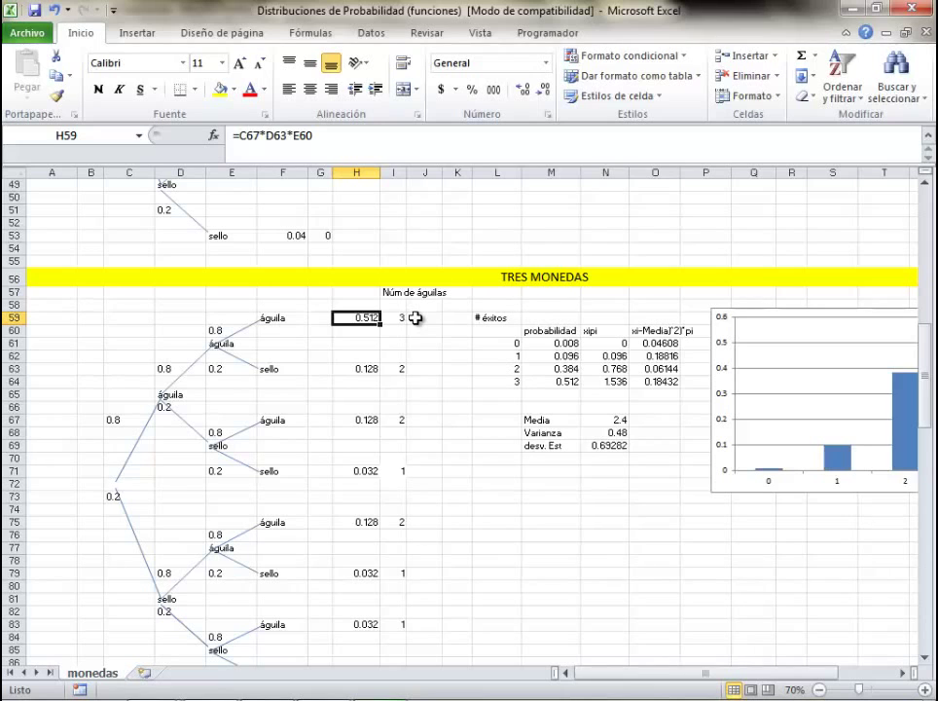
{"action": "scroll", "coordinate": [282, 338], "scroll_direction": "down", "scroll_amount": 1}
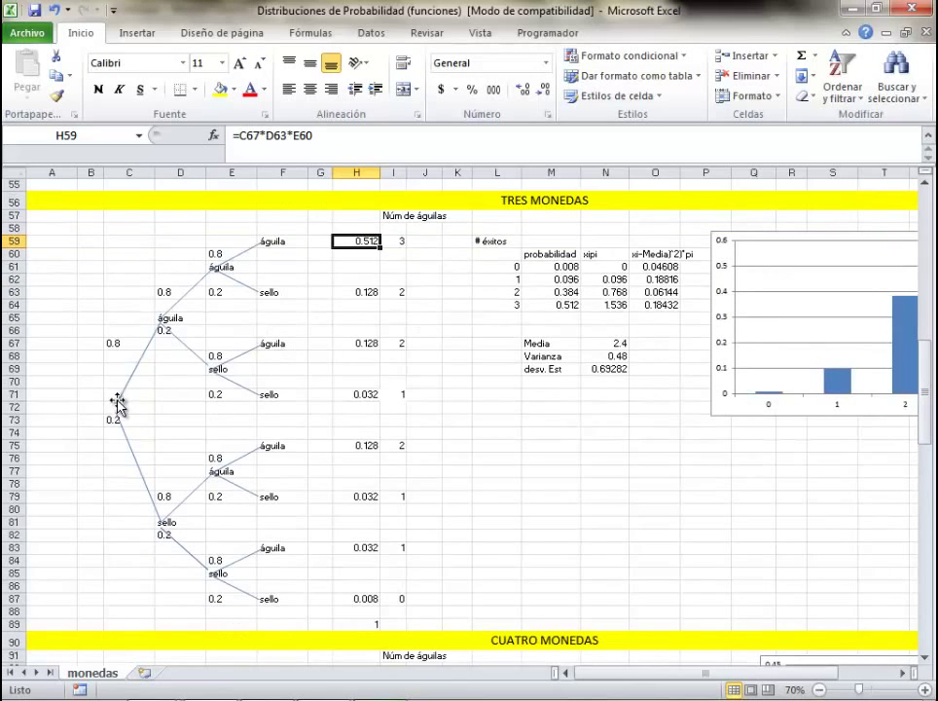
{"action": "left_click", "coordinate": [123, 348]}
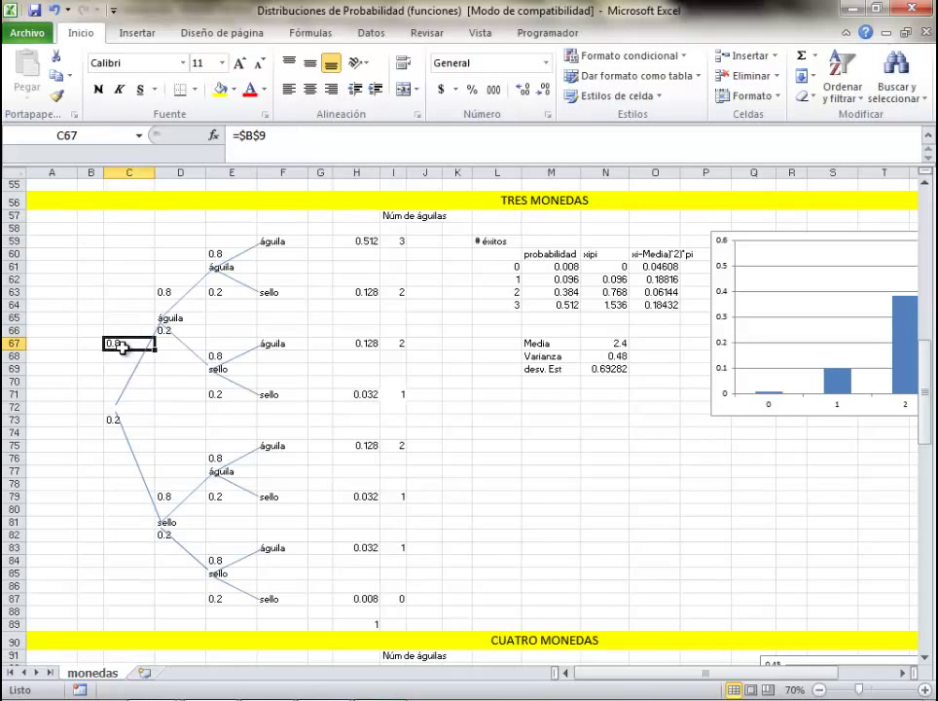
{"action": "left_click", "coordinate": [187, 293]}
{"action": "left_click", "coordinate": [242, 293]}
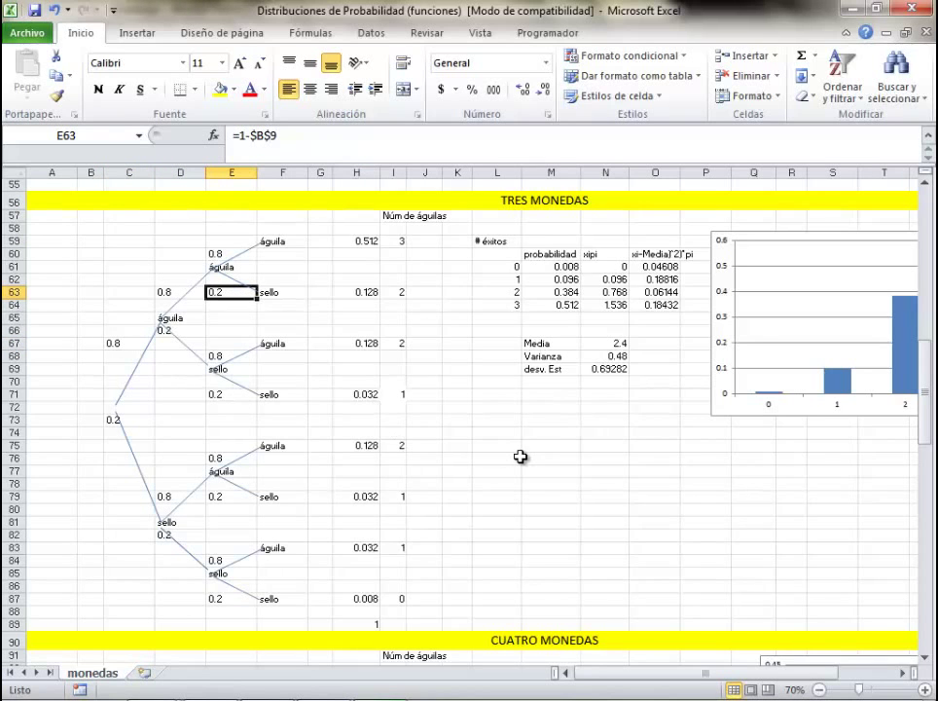
- Relate the binomial and combination formulas to the numbers of águilas in the one-coin tree
{"action": "scroll", "coordinate": [519, 456], "scroll_direction": "up", "scroll_amount": 13}
{"action": "scroll", "coordinate": [520, 457], "scroll_direction": "up", "scroll_amount": 5}
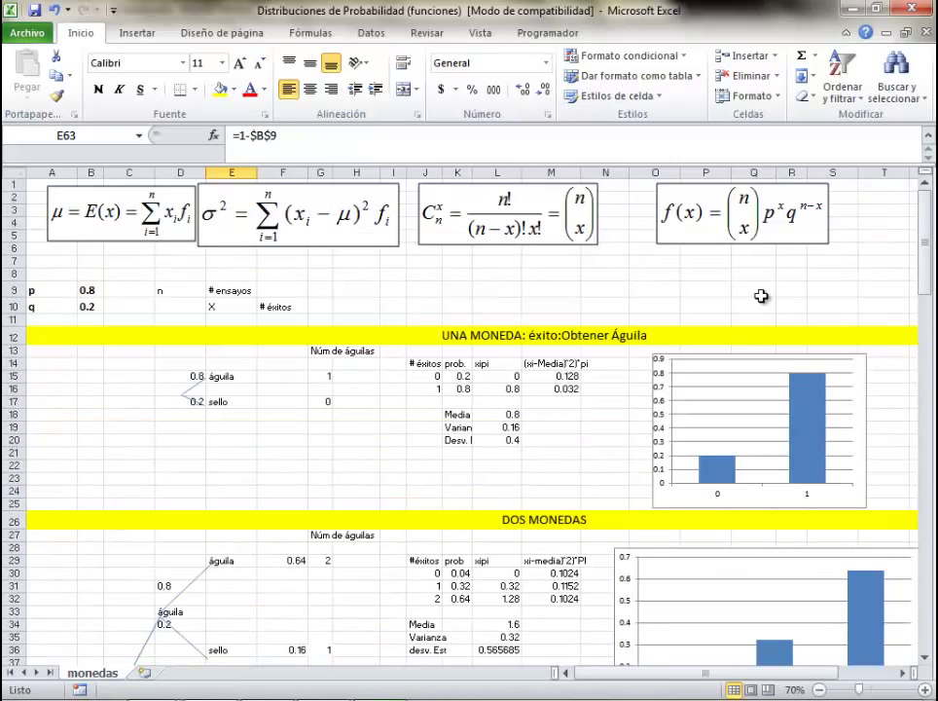
{"action": "left_click", "coordinate": [744, 233]}
{"action": "left_click", "coordinate": [761, 292]}
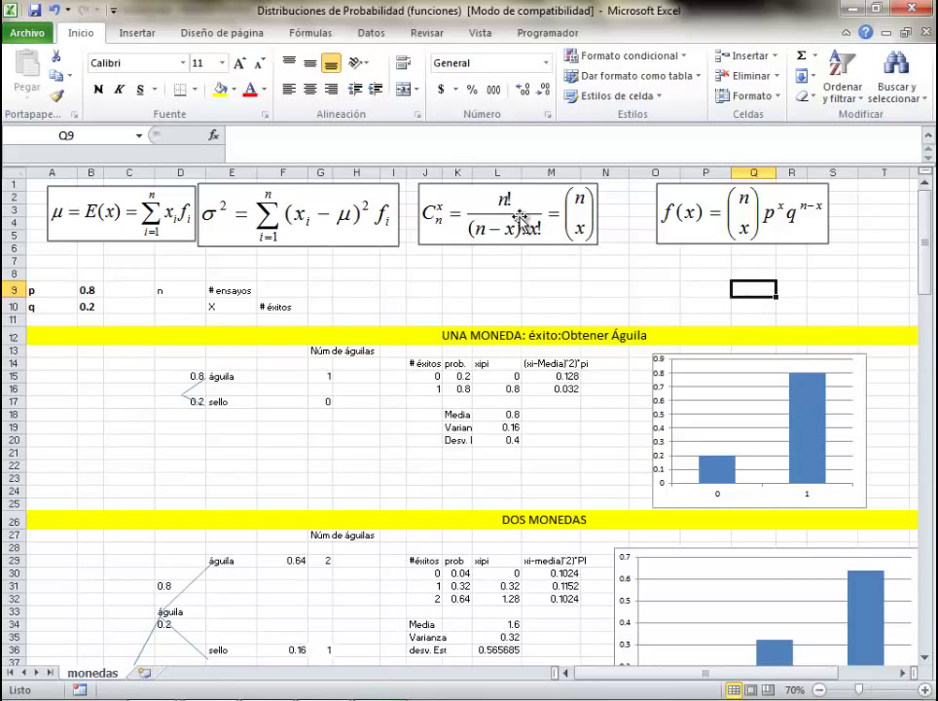
{"action": "left_click", "coordinate": [315, 375]}
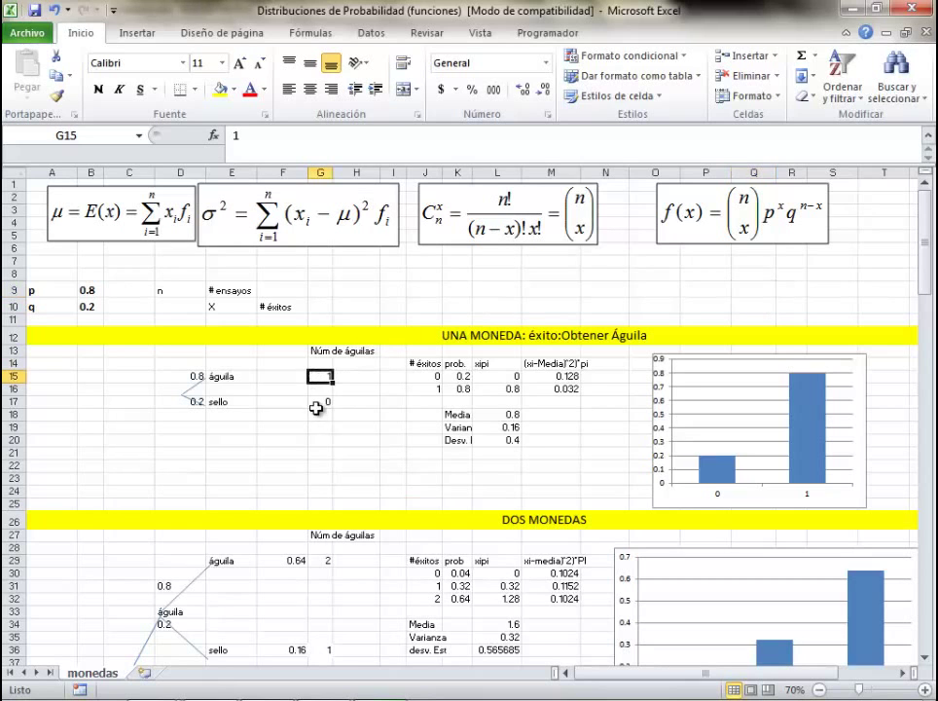
{"action": "left_click", "coordinate": [314, 402]}
{"action": "left_click", "coordinate": [318, 429]}
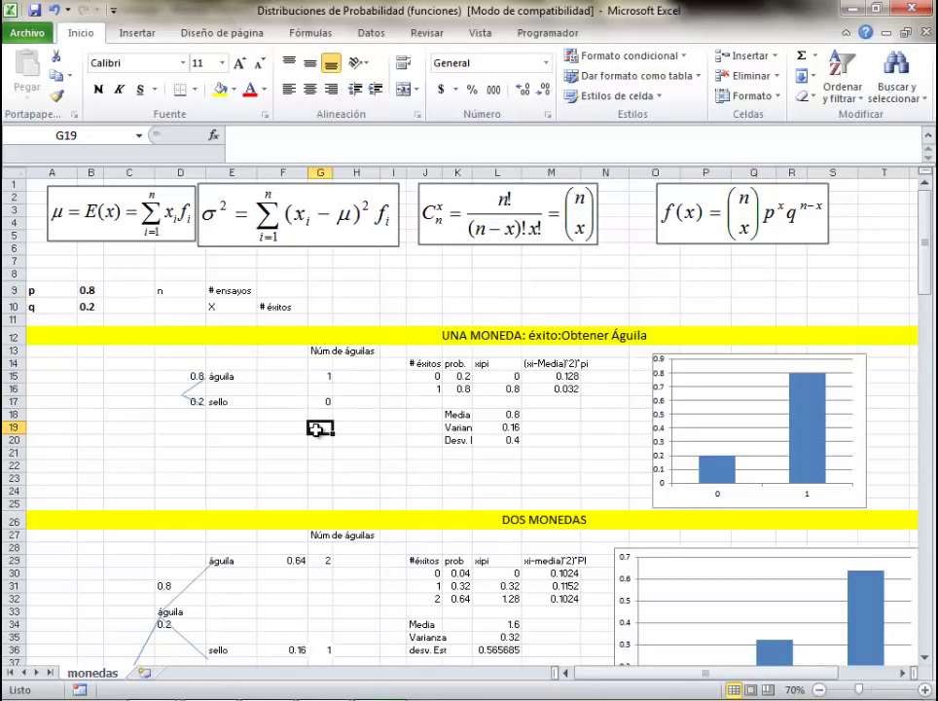